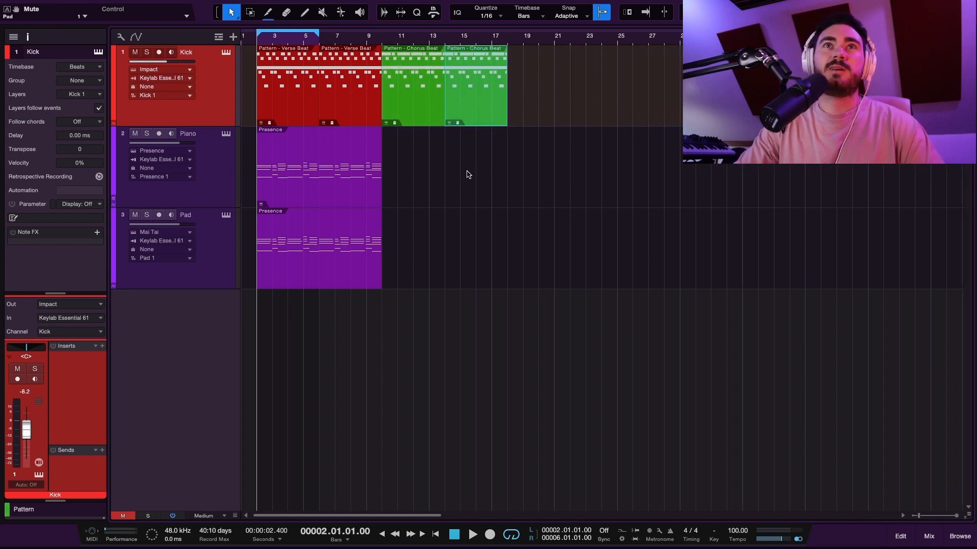
# Duplicate the first Piano part so the copy sits directly after it, under the chorus patterns
pyautogui.click(317, 174)
pyautogui.press('d')
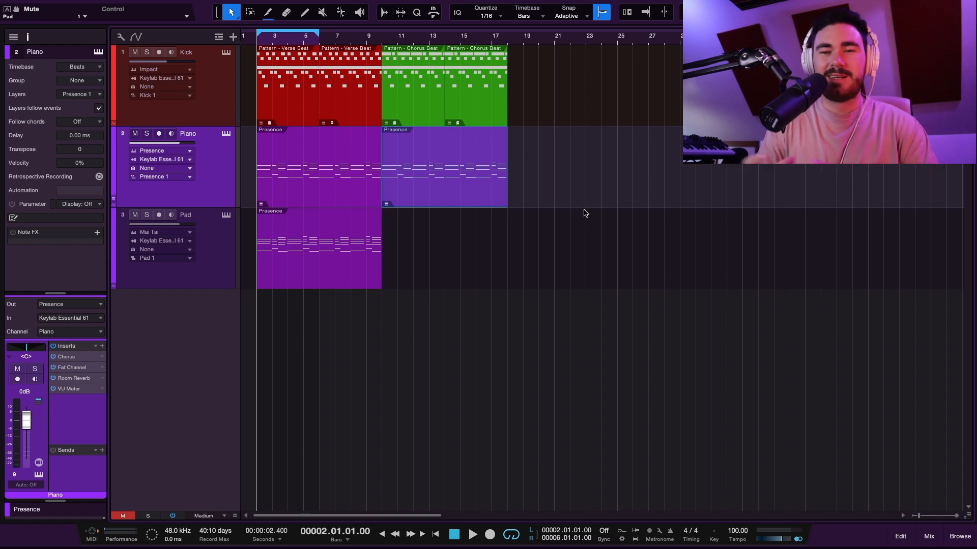
pyautogui.click(488, 257)
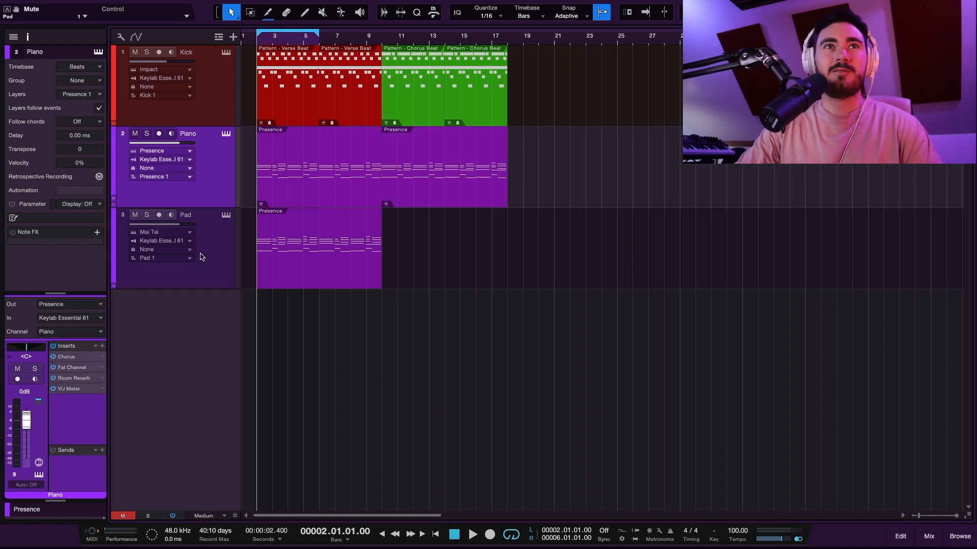
# Show the instrument browser and mute the Pad track
pyautogui.click(960, 536)
pyautogui.click(135, 215)
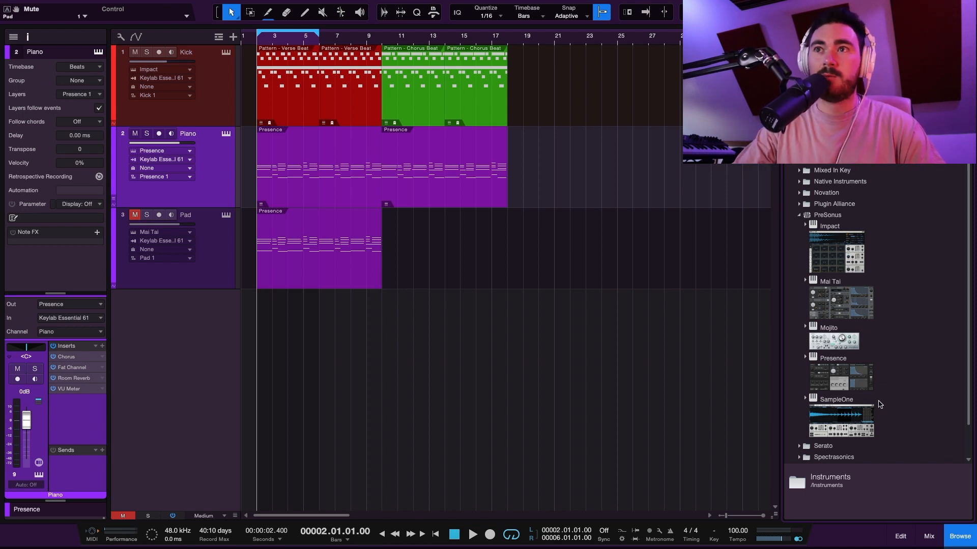
# Create a new instrument track below Pad from the Presence preset Vintage Bass Fingered Full, found under Bass, Vintage Bass, Vintage Bass Fingered
pyautogui.click(804, 358)
pyautogui.click(804, 358)
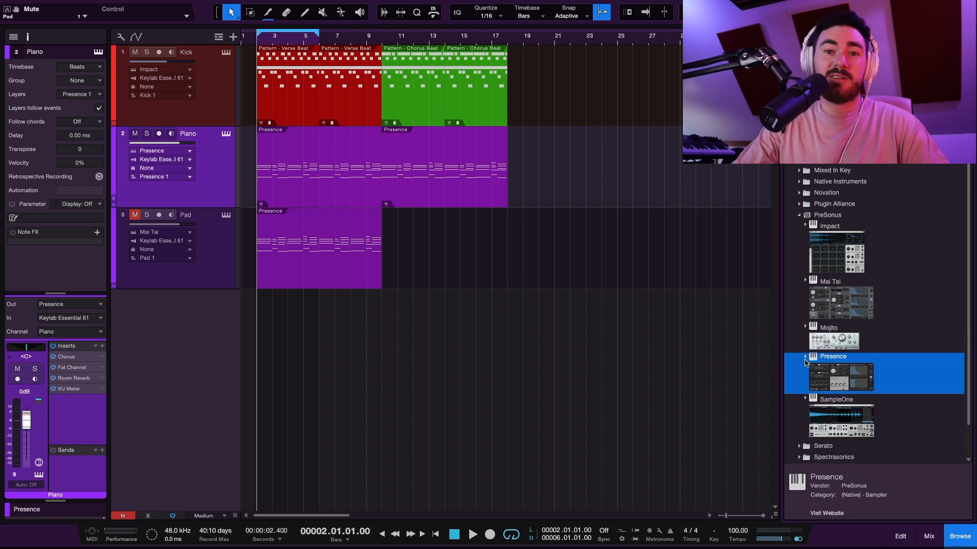
pyautogui.scroll(-5, 829, 367)
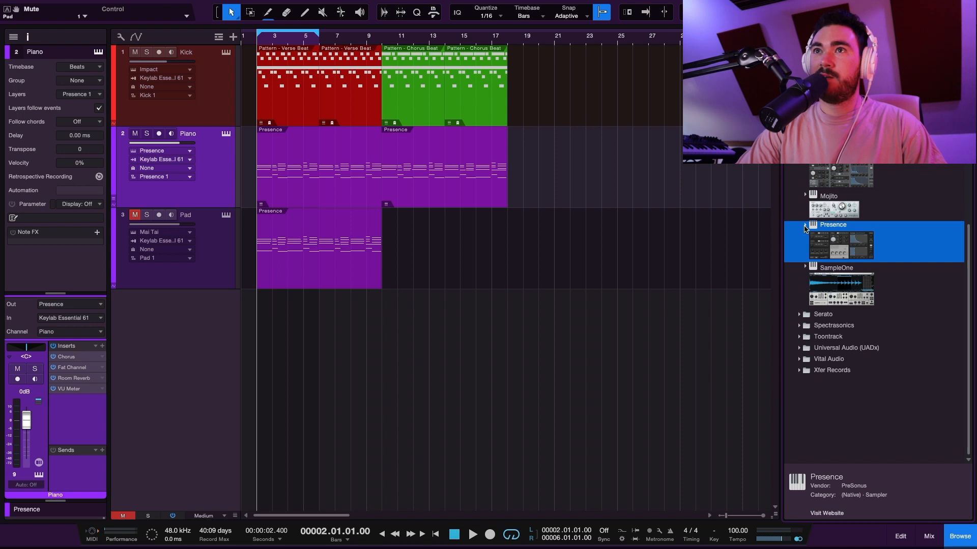
pyautogui.click(805, 227)
pyautogui.scroll(-1, 847, 244)
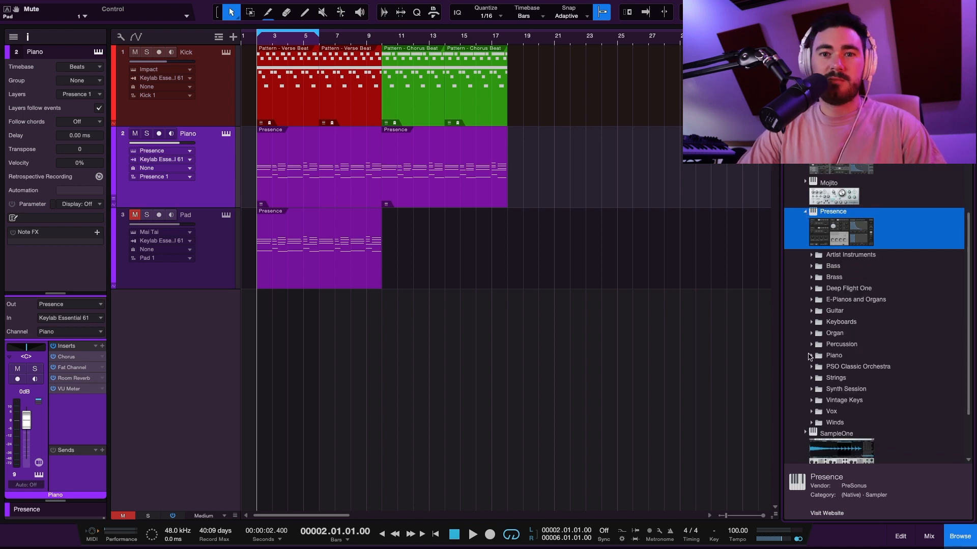
pyautogui.doubleClick(820, 268)
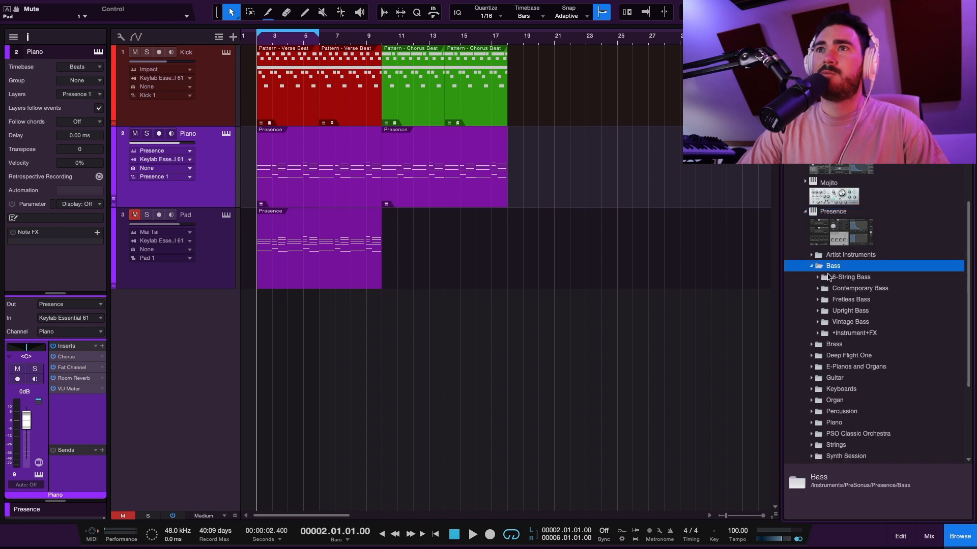
pyautogui.doubleClick(847, 323)
pyautogui.doubleClick(865, 333)
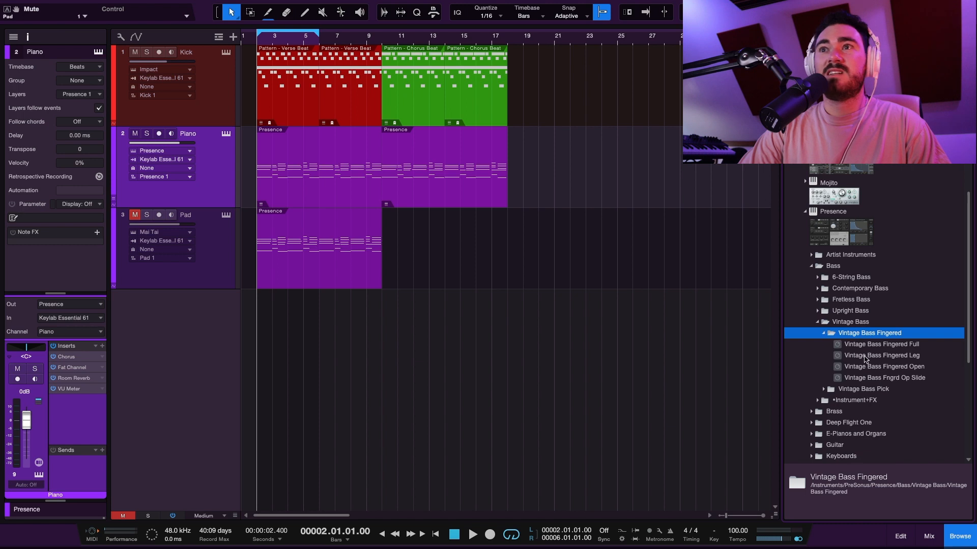
pyautogui.moveTo(875, 349); pyautogui.dragTo(585, 338)
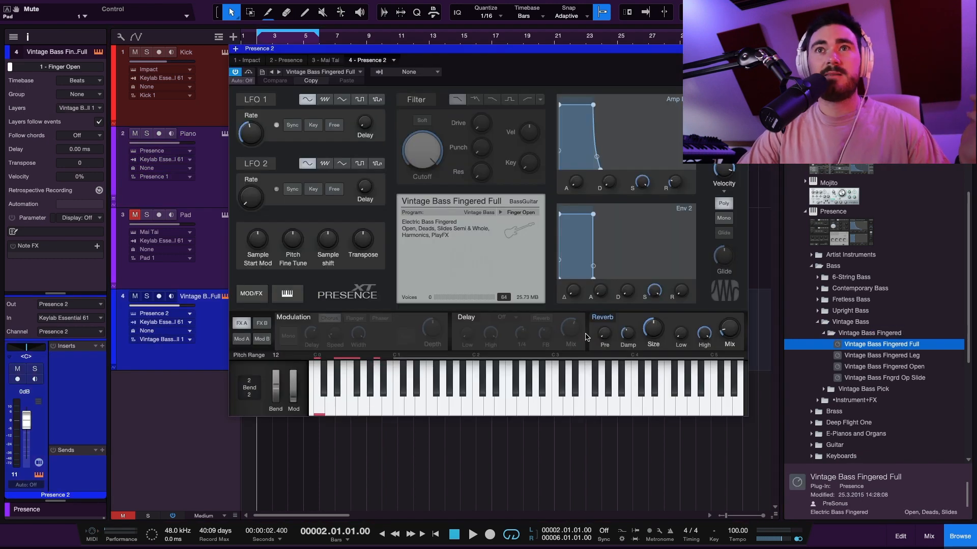
# Audition the Vintage Bass Fingered Full sound with several descending notes on the on-screen keyboard
pyautogui.click(522, 402)
pyautogui.click(477, 404)
pyautogui.click(457, 406)
pyautogui.click(441, 410)
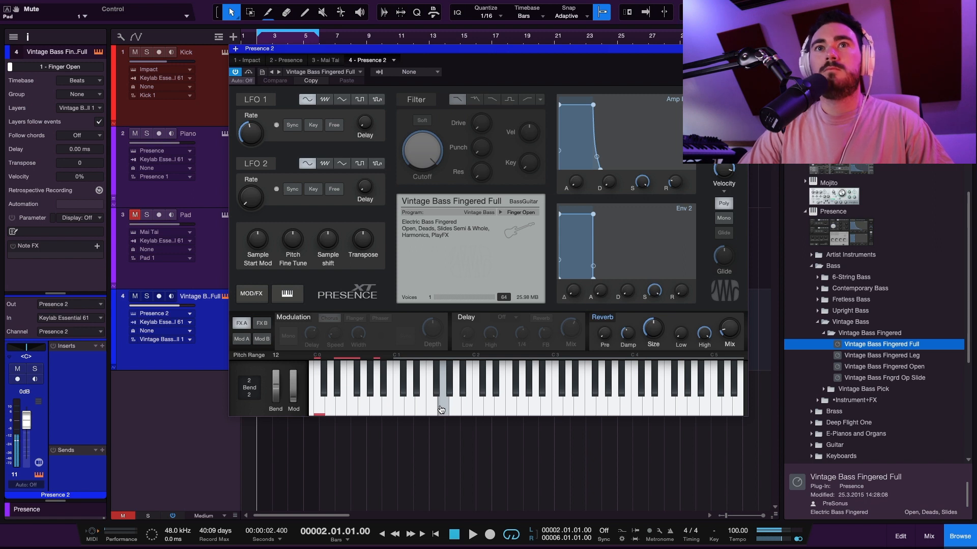
pyautogui.click(426, 412)
pyautogui.click(438, 405)
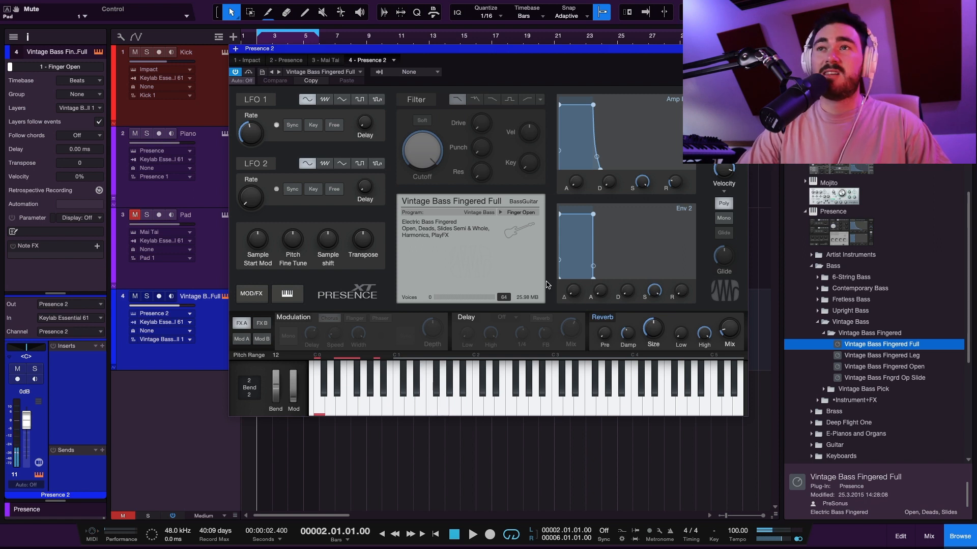
# Load the Analog Bass preset from Presence's Synth Session bass category and audition it on the on-screen keyboard
pyautogui.click(316, 72)
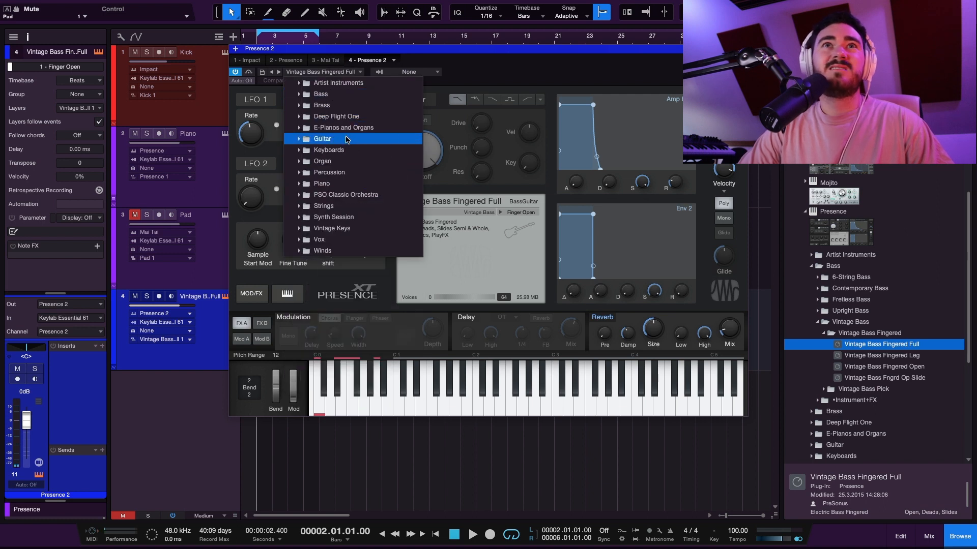
pyautogui.click(359, 217)
pyautogui.click(359, 229)
pyautogui.click(344, 238)
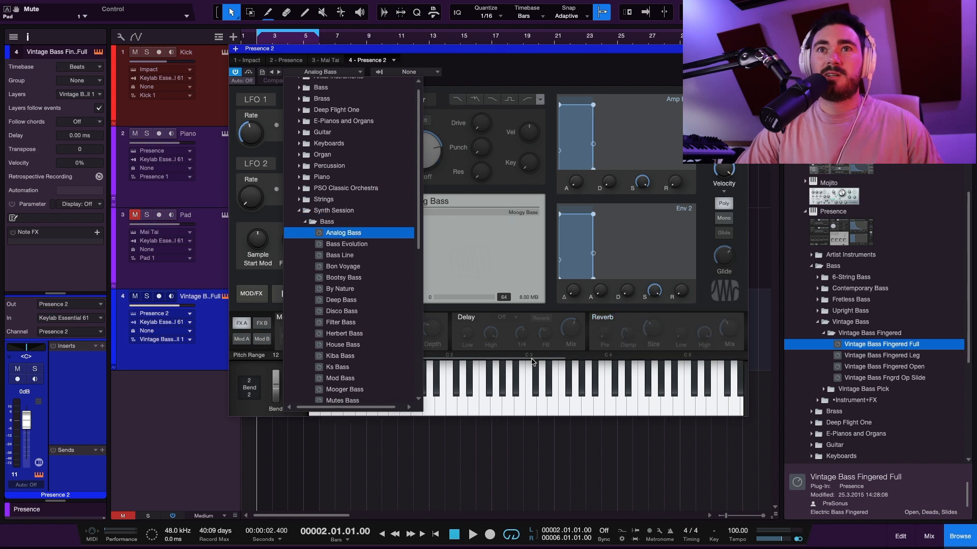
pyautogui.moveTo(470, 398); pyautogui.dragTo(555, 408)
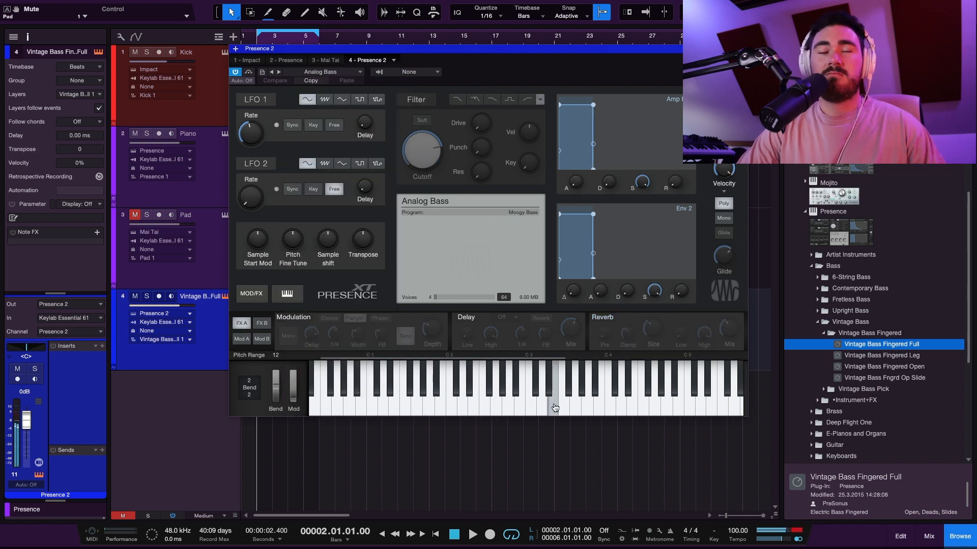
pyautogui.moveTo(452, 402); pyautogui.dragTo(472, 402)
# Switch Presence to the Bass Evolution preset and audition it with notes across the low keys
pyautogui.click(279, 73)
pyautogui.click(476, 404)
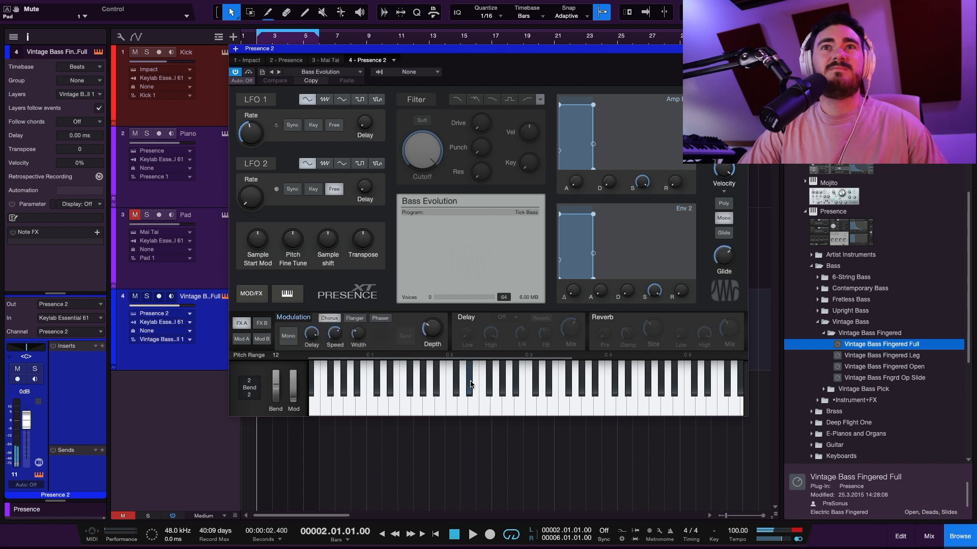
pyautogui.click(507, 407)
pyautogui.click(474, 407)
pyautogui.click(441, 409)
pyautogui.click(412, 411)
pyautogui.click(384, 410)
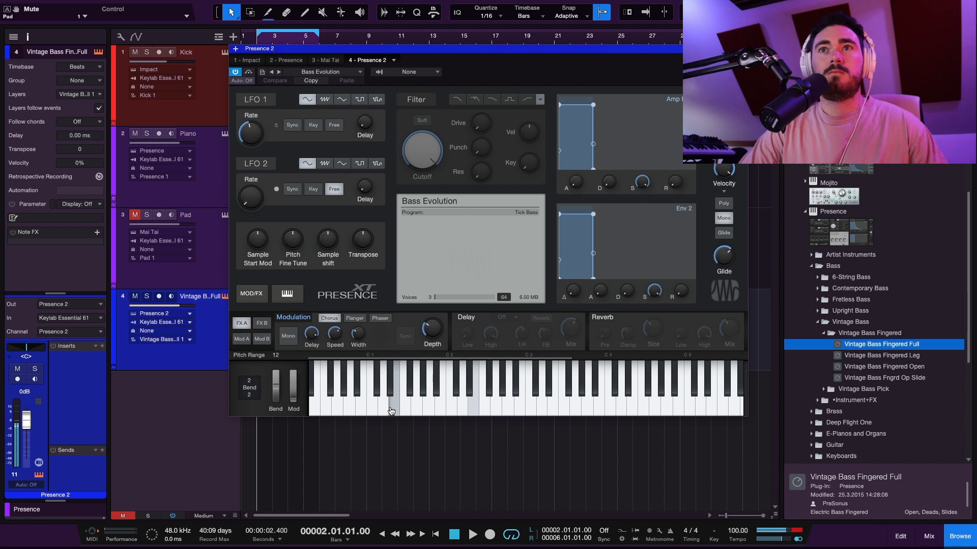
# Replace the bass track's instrument with Mai Tai and load its bass preset 3 Zero 3 Bones
pyautogui.moveTo(840, 170); pyautogui.dragTo(448, 331)
pyautogui.click(515, 198)
pyautogui.click(319, 71)
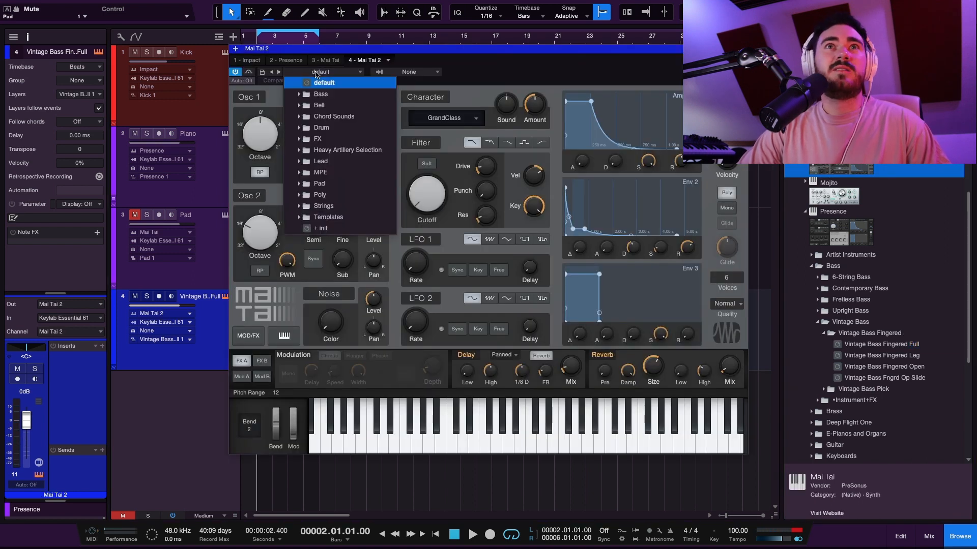
pyautogui.click(340, 95)
pyautogui.click(342, 118)
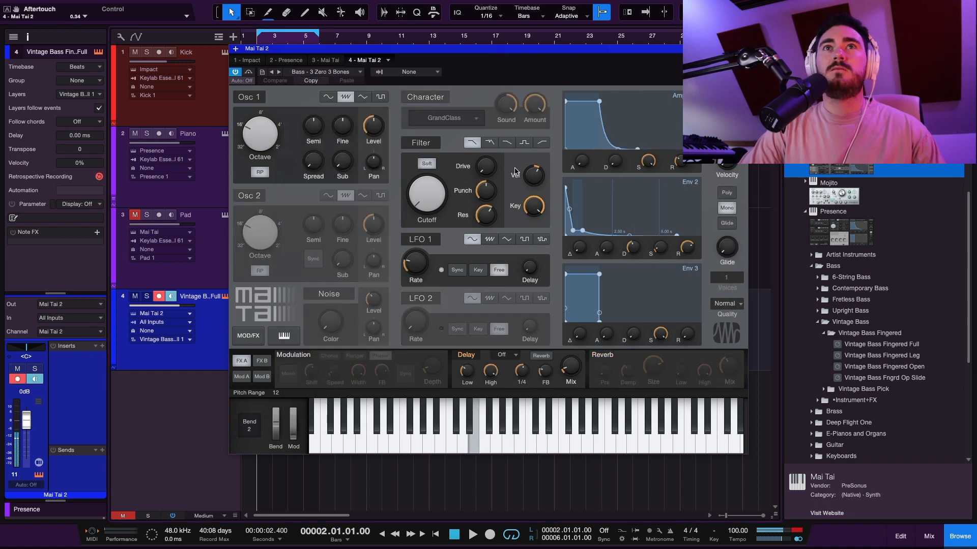
# Step through Mai Tai's following bass presets: 3 Zero 3 Dirt, 303 Dirtclean and 80s Updown
pyautogui.click(279, 75)
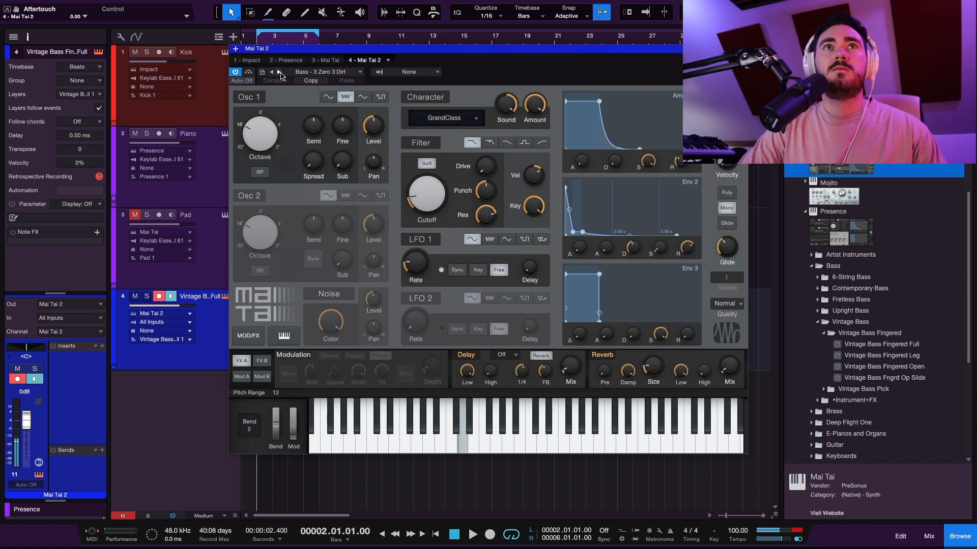
pyautogui.click(279, 76)
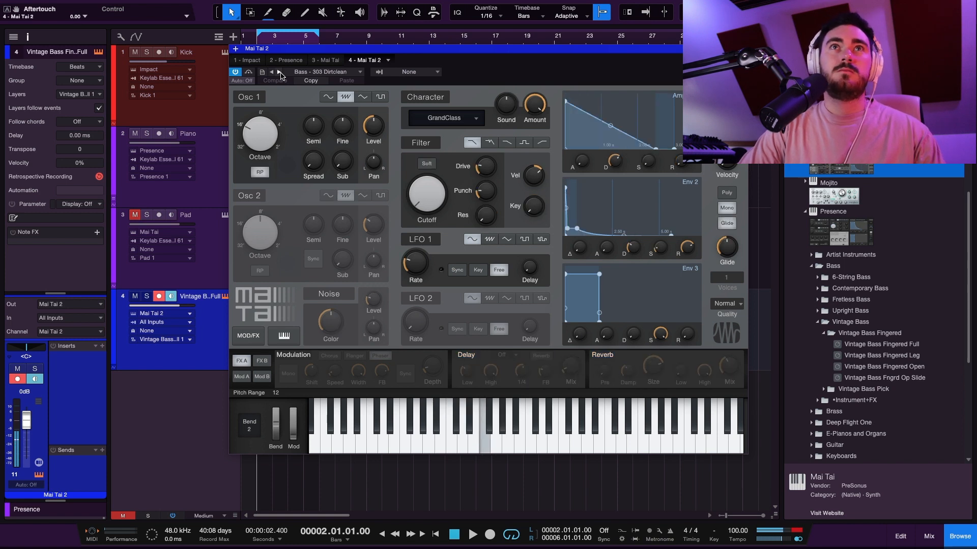
pyautogui.click(279, 75)
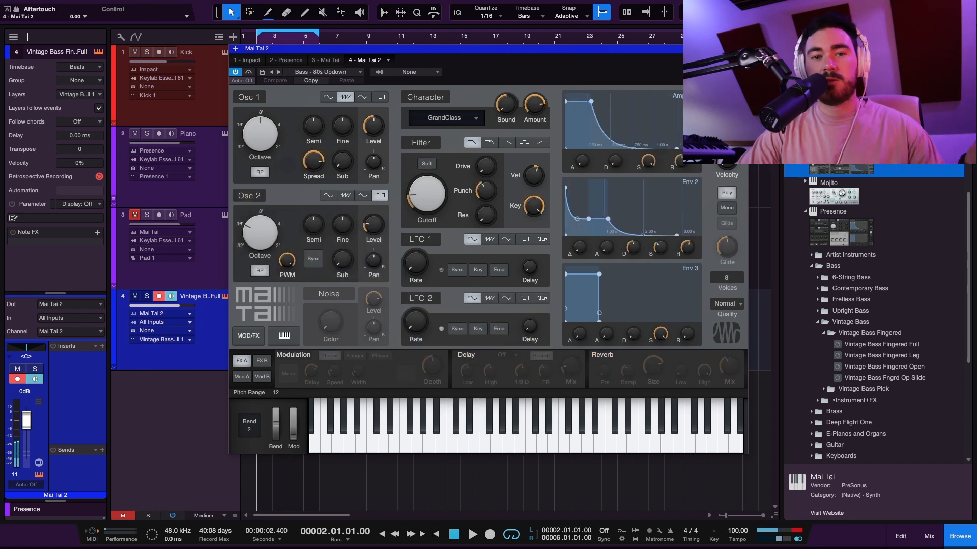
# Close the Mai Tai window and replace the bass track's instrument with Mojito
pyautogui.click(742, 48)
pyautogui.moveTo(835, 196); pyautogui.dragTo(314, 346)
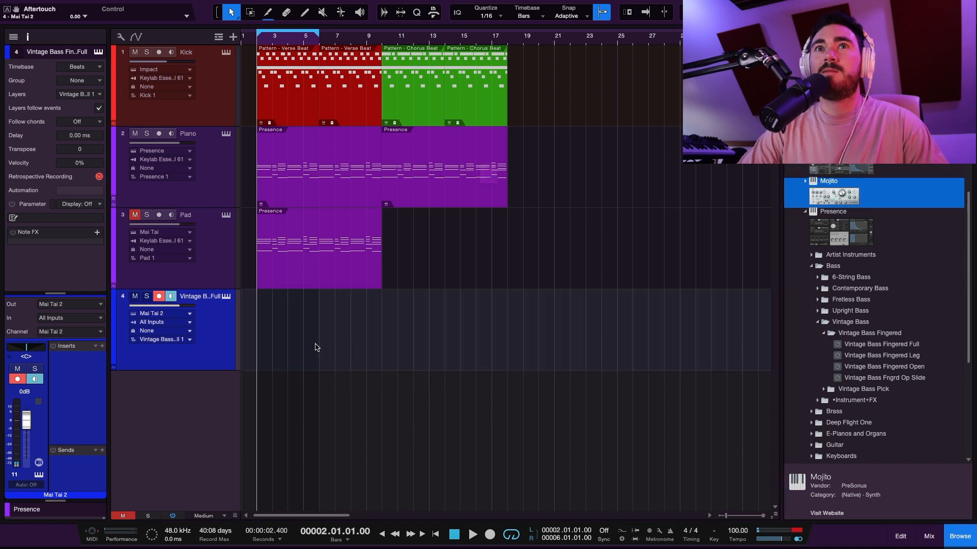
pyautogui.click(487, 198)
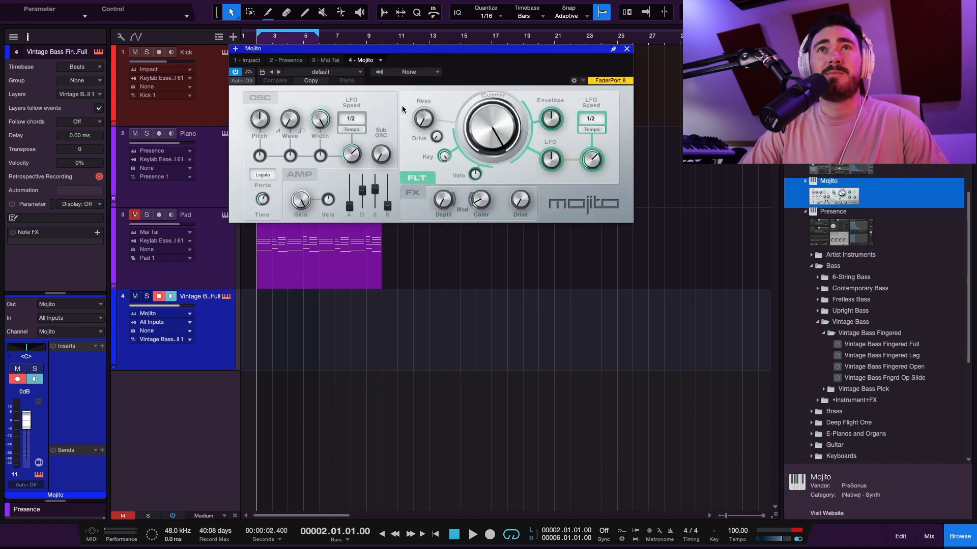
# Move the Mojito window clear of the upper tracks and adjust the oscillator's Wave balance between saw and square
pyautogui.moveTo(412, 54); pyautogui.dragTo(348, 239)
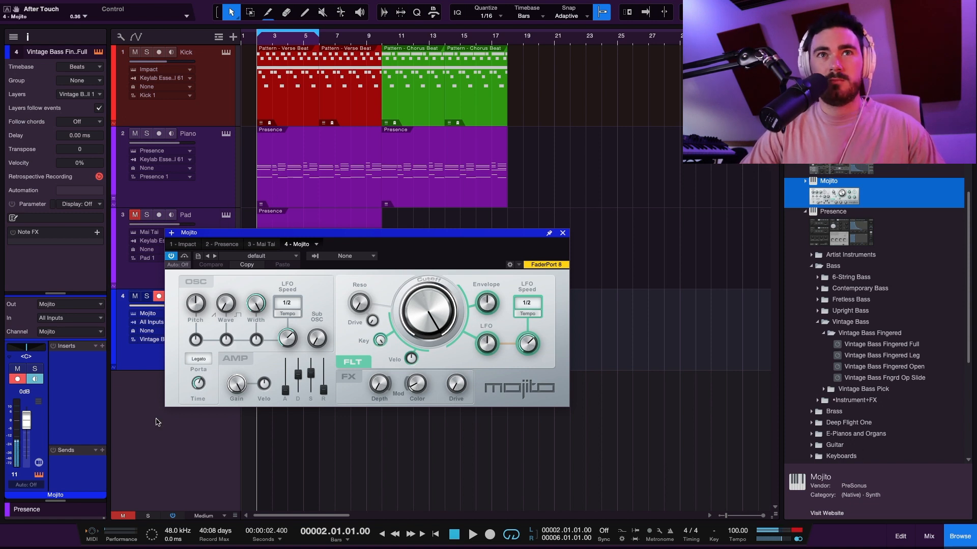
pyautogui.moveTo(225, 307); pyautogui.dragTo(242, 268)
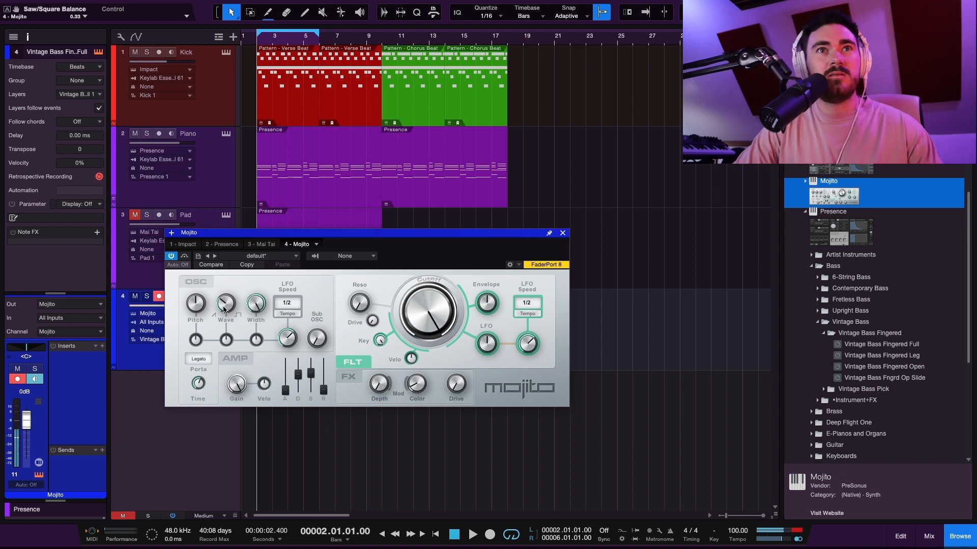
pyautogui.moveTo(225, 305); pyautogui.dragTo(221, 311)
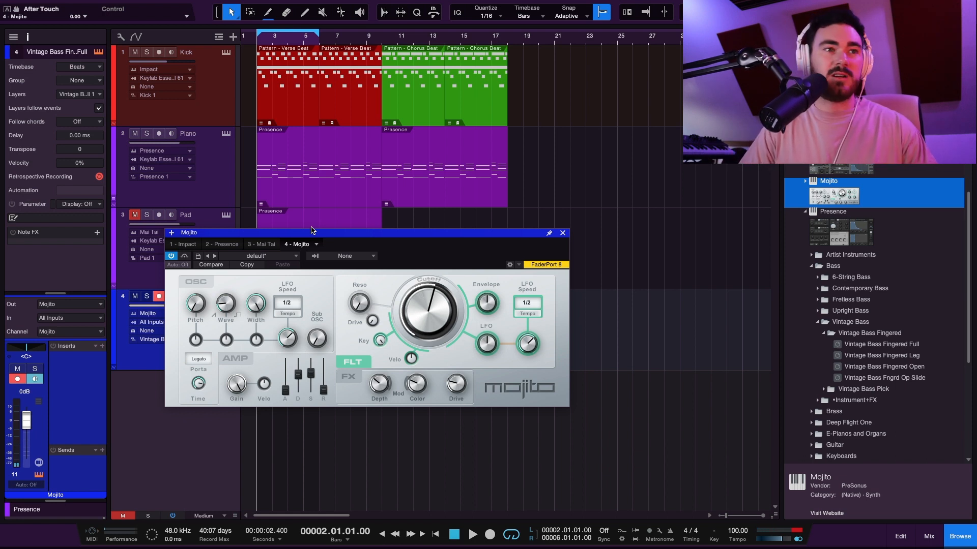
# Listen to a short playback of the arrangement from bar 2, closing the Mojito window meanwhile
pyautogui.press('space')
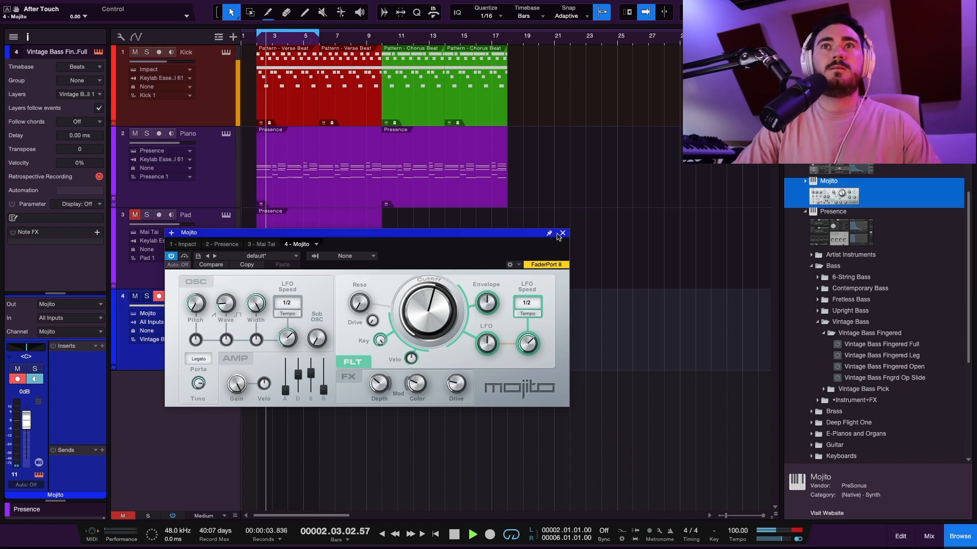
pyautogui.click(562, 234)
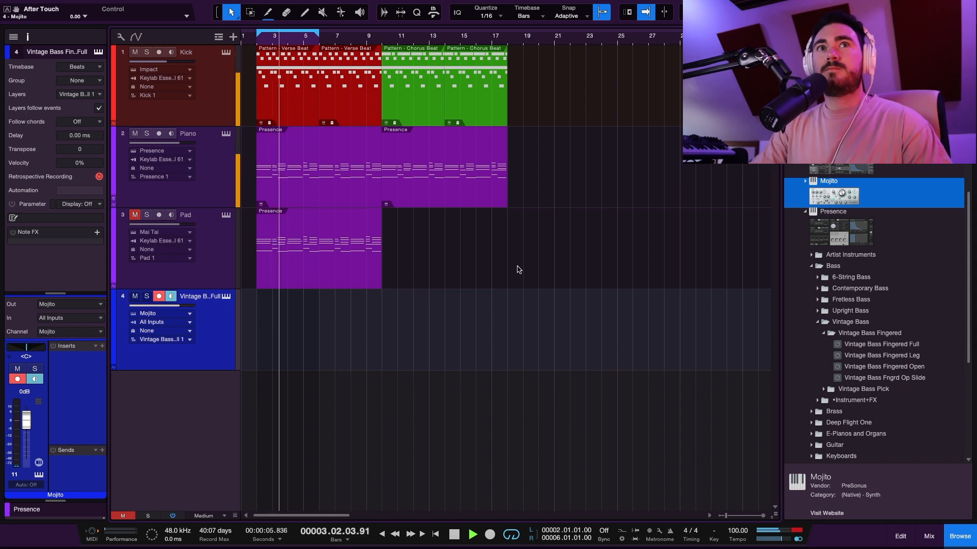
pyautogui.press('space')
# Extract the first Piano part's chords to the chord track and hide the browser
pyautogui.rightClick(313, 184)
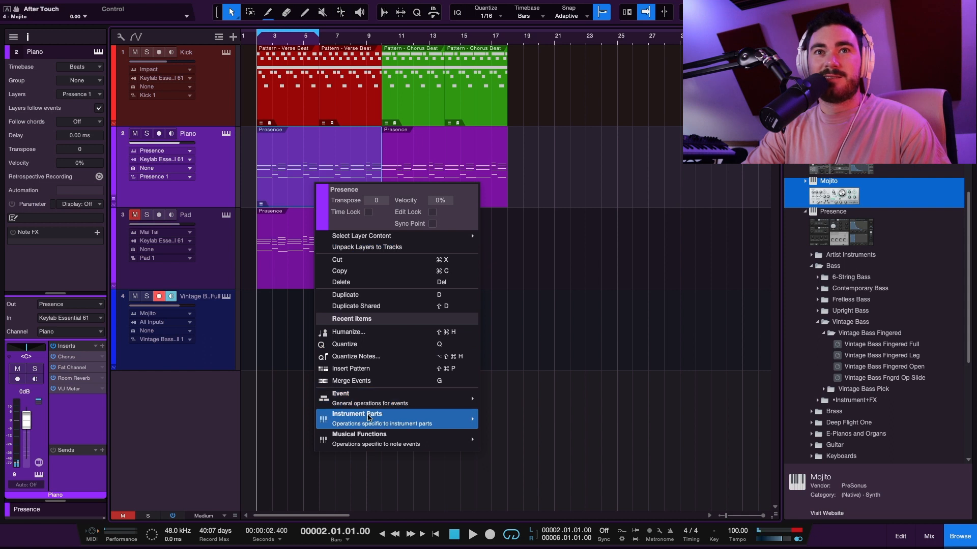
pyautogui.moveTo(369, 423)
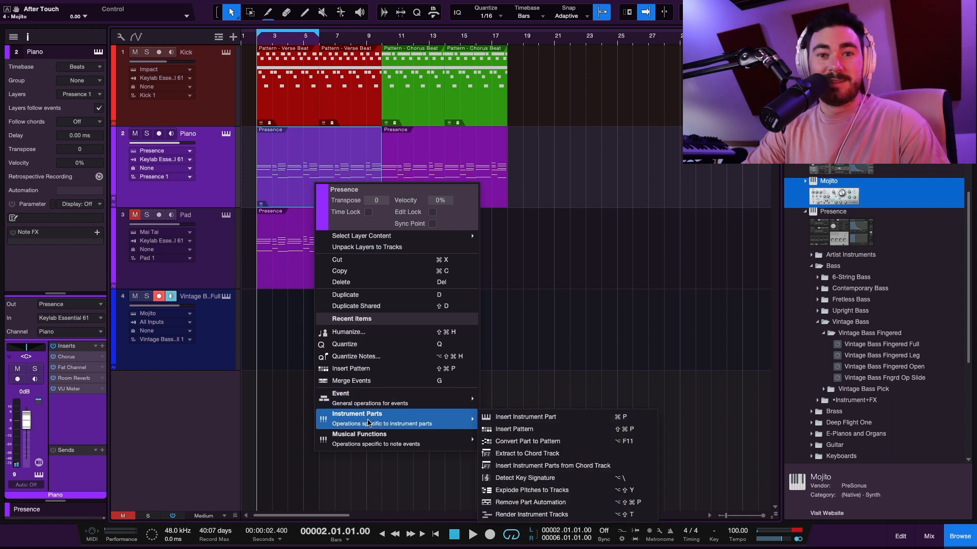
pyautogui.click(543, 458)
pyautogui.press('e')
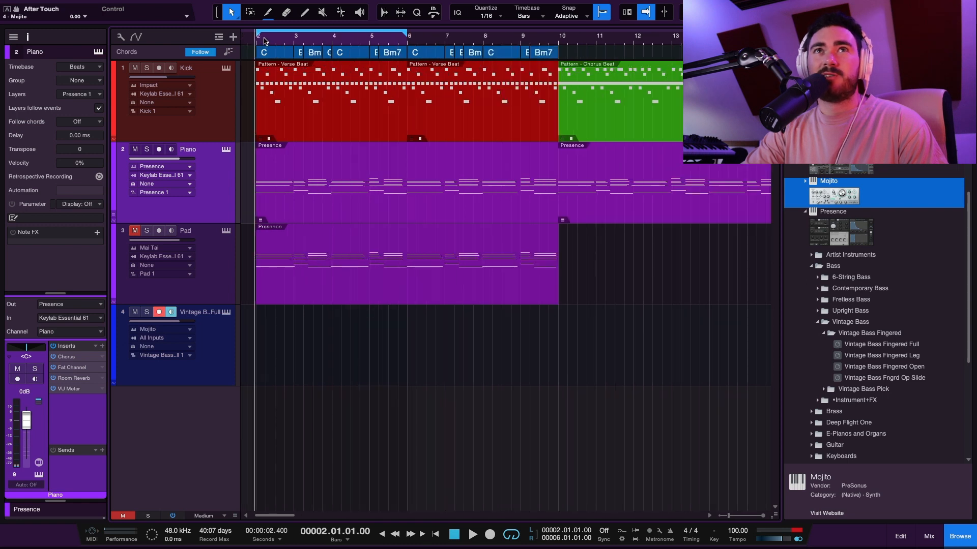
pyautogui.click(960, 536)
# Open the first Piano part in the note editor to examine its chord notes, and close the editor
pyautogui.click(430, 193)
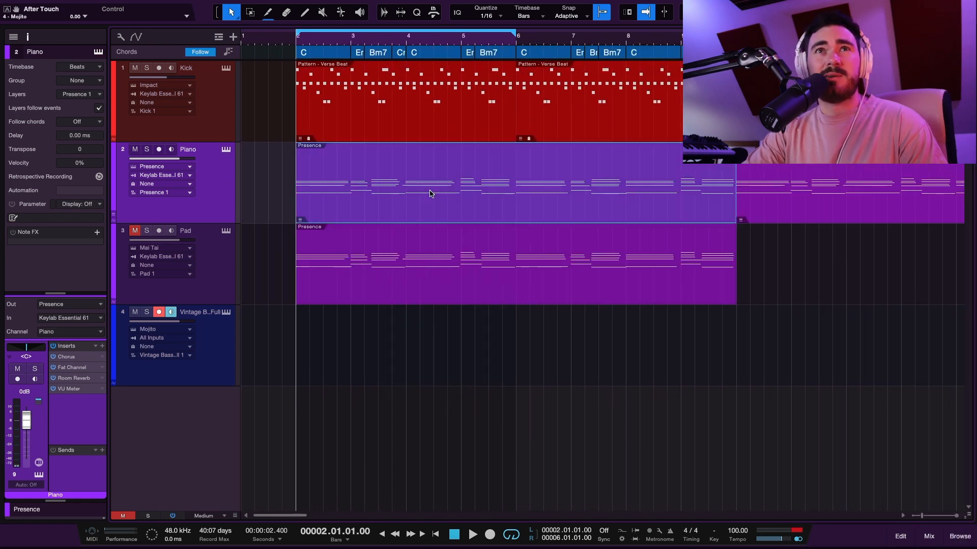
pyautogui.doubleClick(430, 193)
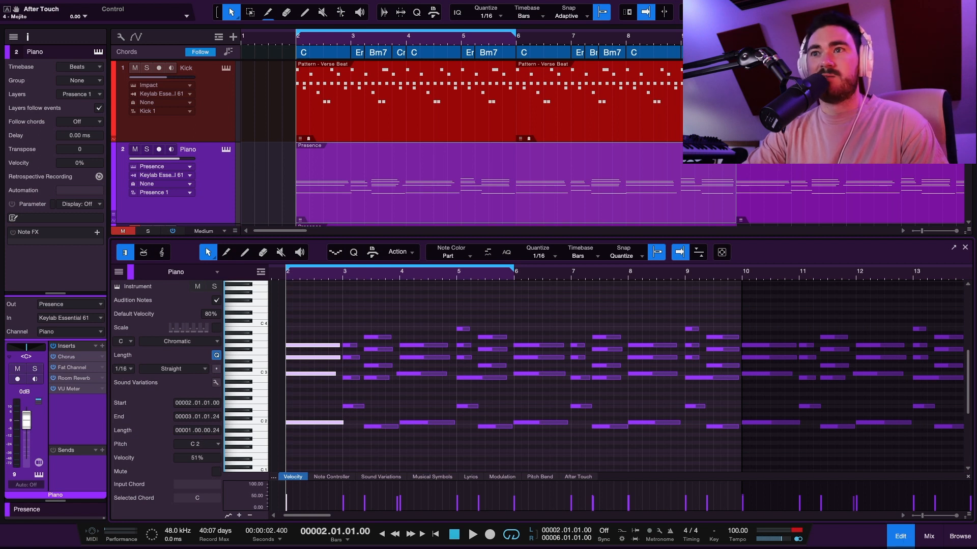
pyautogui.click(898, 547)
# Select the Mojito bass track and play the arrangement from bar 2 to rehearse a bass line over the chords
pyautogui.click(235, 367)
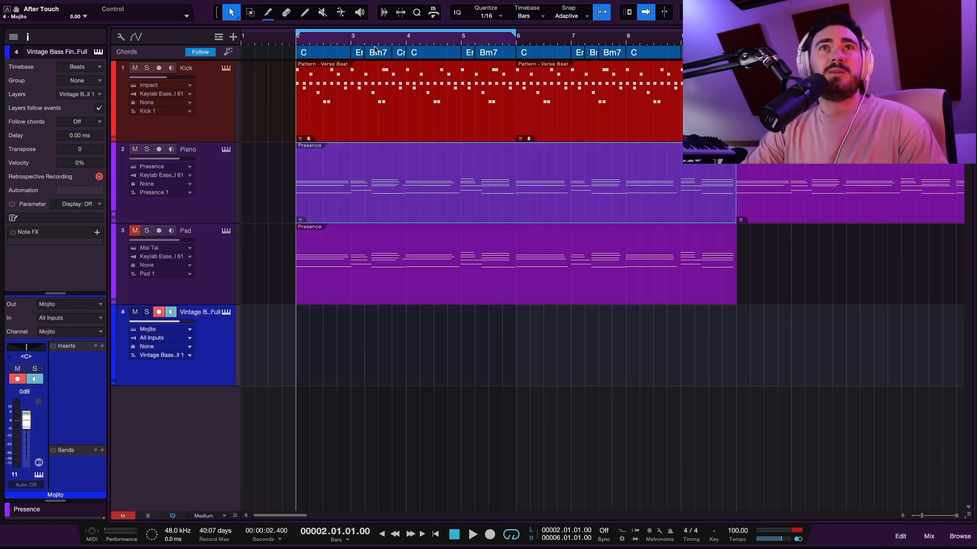
pyautogui.scroll(3, 384, 112)
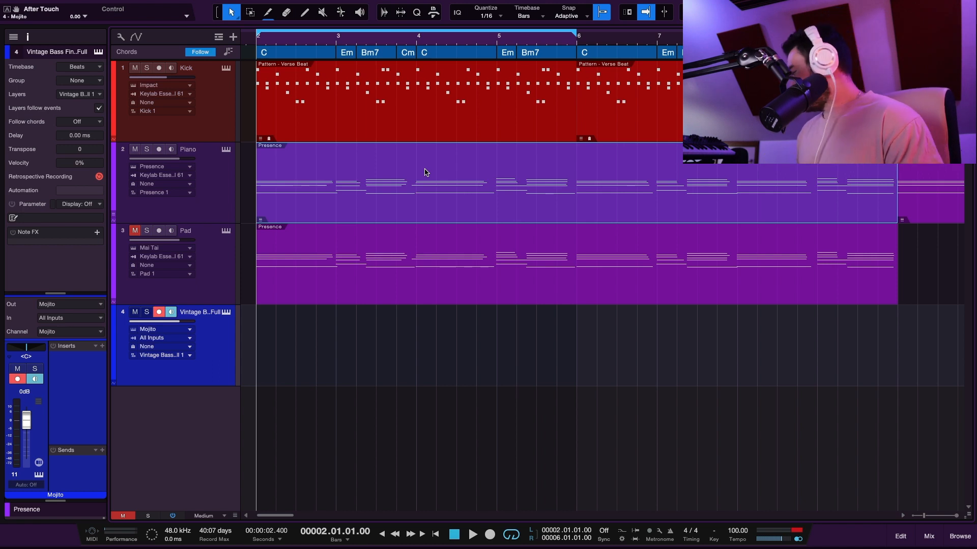
pyautogui.press('space')
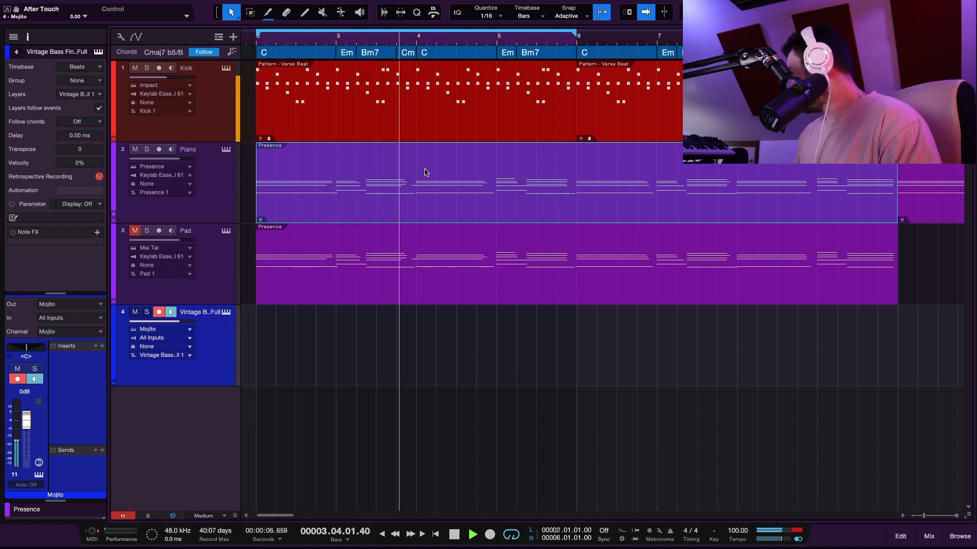
pyautogui.press('space')
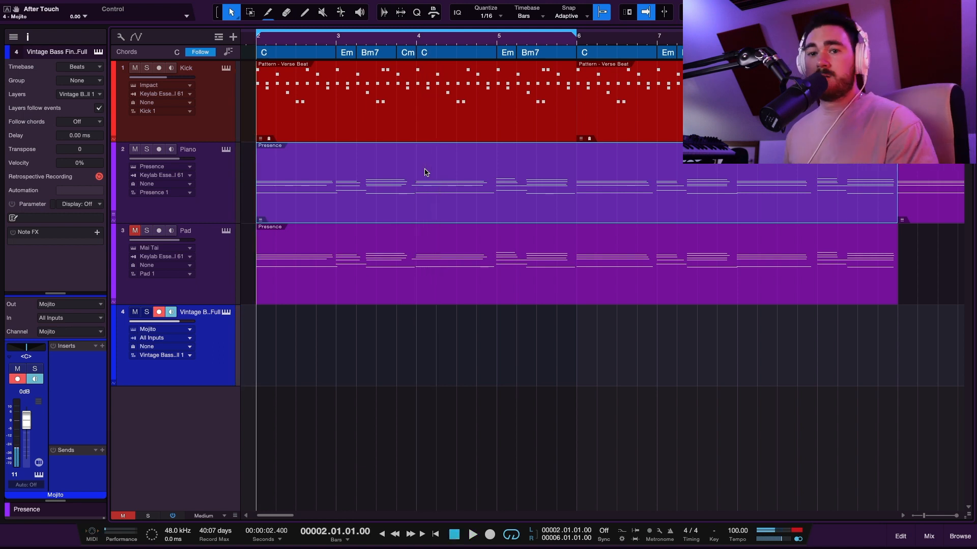
# Record a bass line on the Mojito track from the start of the song, playing over bars 2 to 5
pyautogui.press('Home')
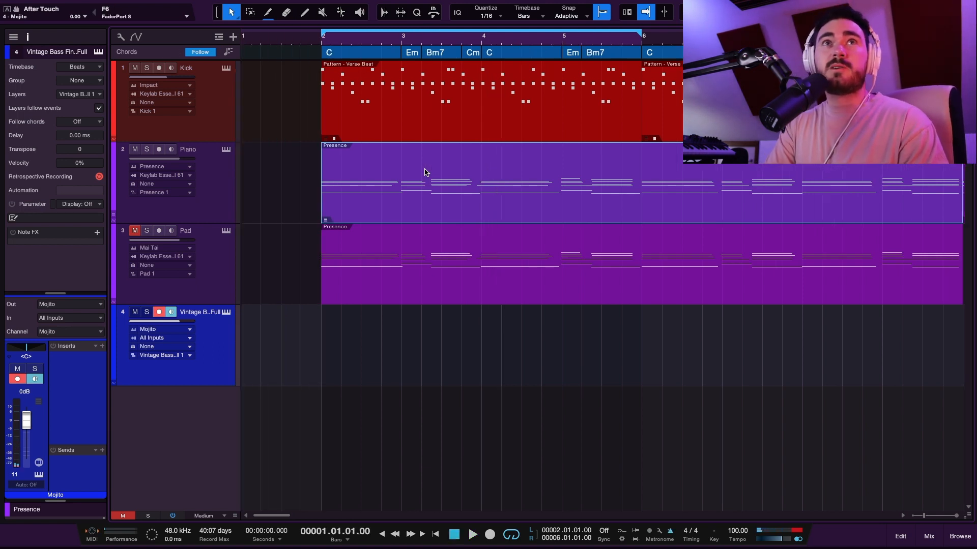
pyautogui.press('KP_Multiply')
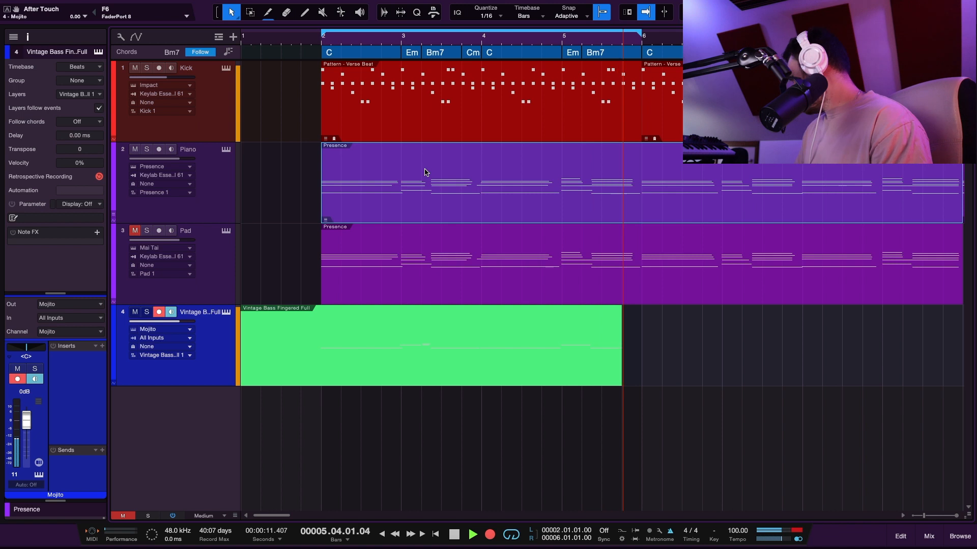
# Quantize all notes of the recorded bass part to 1/16 in the note editor
pyautogui.scroll(5, 329, 340)
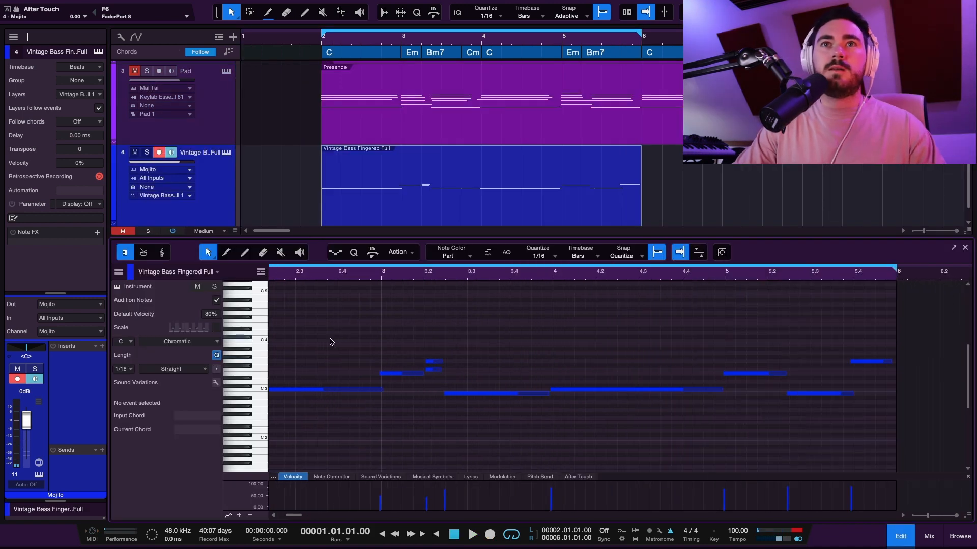
pyautogui.scroll(2, 438, 359)
pyautogui.hscroll(-2, 441, 354)
pyautogui.hotkey('ctrl', 'a')
pyautogui.scroll(-4, 433, 344)
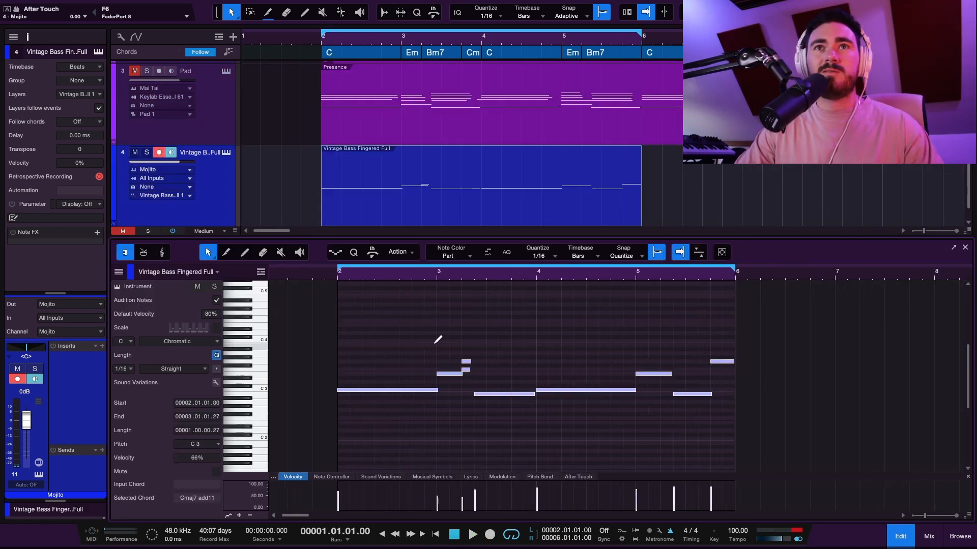
# Play the bass track in solo and mute the lower of the two overlapping short notes at bar 3.2
pyautogui.press('s')
pyautogui.press('space')
pyautogui.click(512, 359)
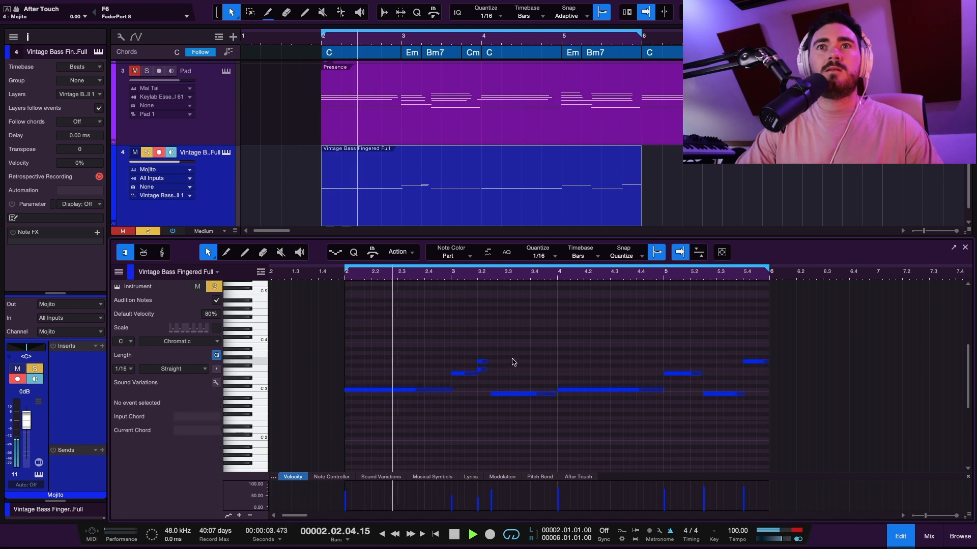
pyautogui.scroll(4, 498, 360)
pyautogui.press('6')
pyautogui.click(488, 370)
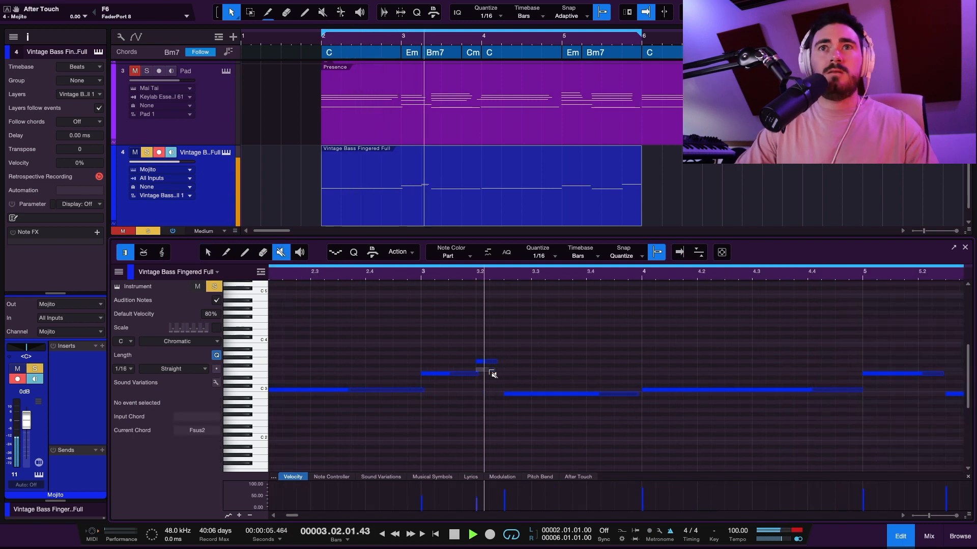
# Lengthen the remaining short note at bar 3.2 so it overlaps the start of the following note
pyautogui.press('1')
pyautogui.moveTo(497, 362); pyautogui.dragTo(510, 366)
pyautogui.press('space')
pyautogui.click(451, 419)
pyautogui.scroll(4, 475, 414)
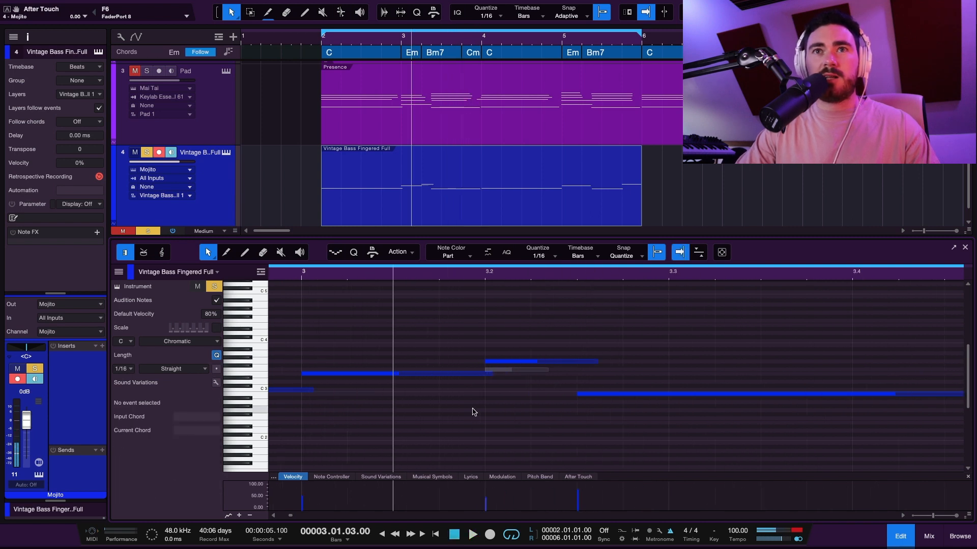
# Listen to the soloed bass from bar 2 and extend the end of the note leading into bar 4
pyautogui.scroll(-4, 349, 394)
pyautogui.hscroll(-1, 376, 404)
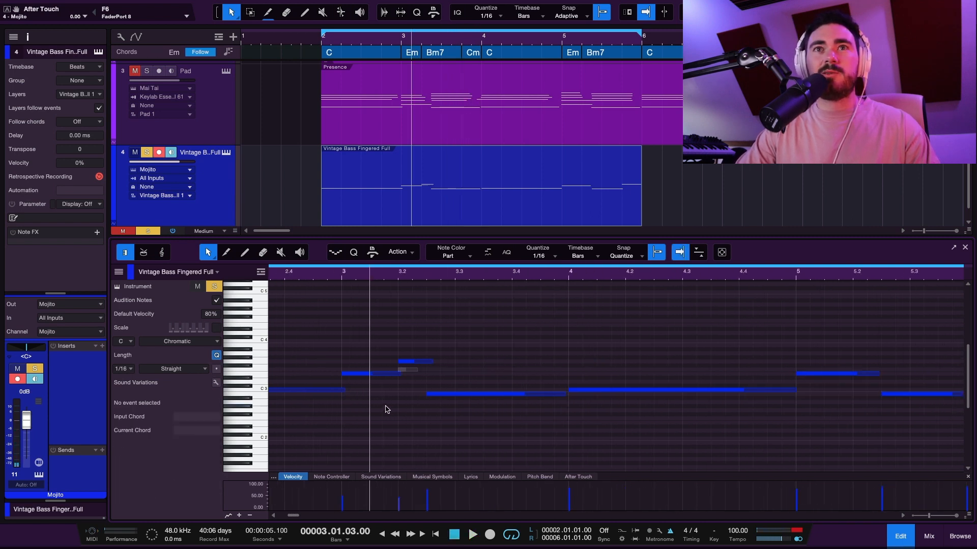
pyautogui.press('KP_1')
pyautogui.press('space')
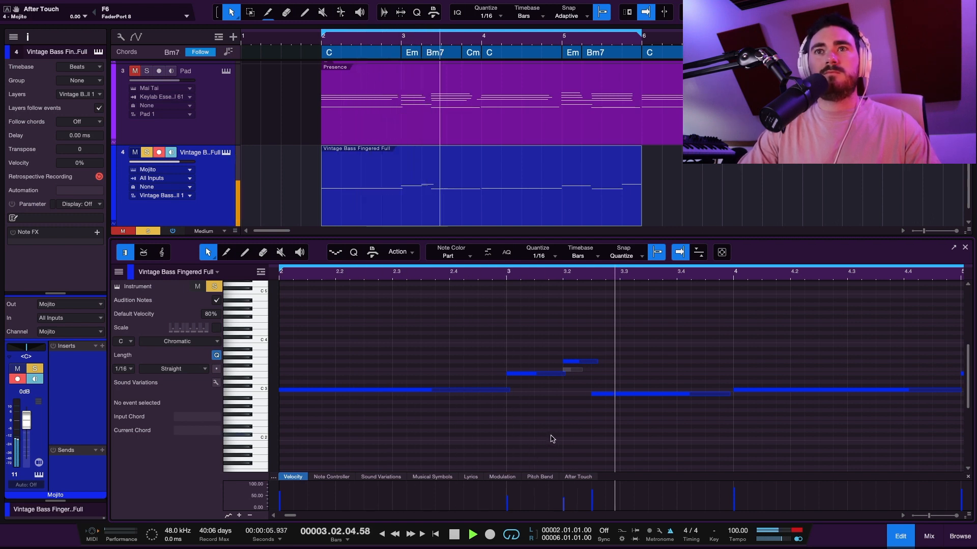
pyautogui.hscroll(3, 621, 429)
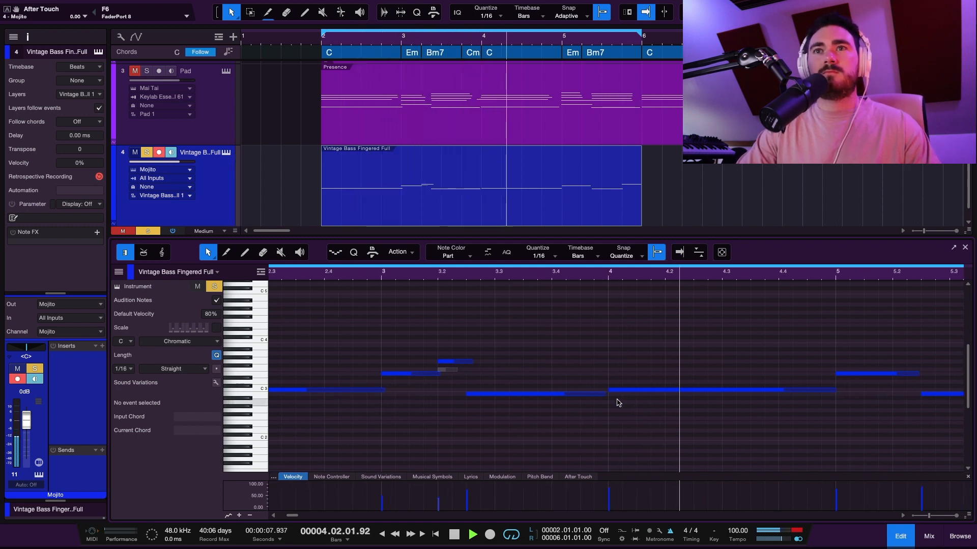
pyautogui.press('space')
pyautogui.moveTo(608, 395); pyautogui.dragTo(614, 409)
pyautogui.click(615, 408)
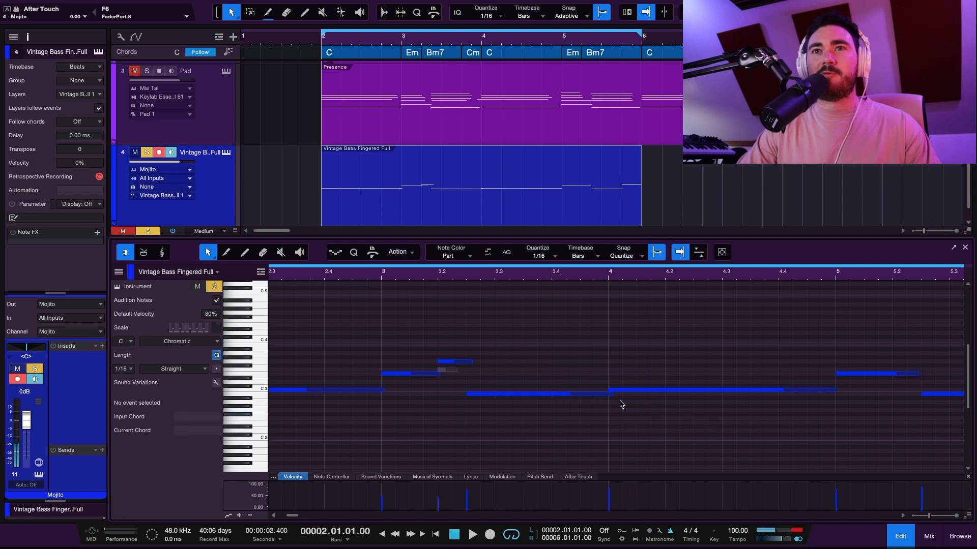
# Play the bass part and adjust the end of the E3 note at bar 5 to meet the following note
pyautogui.press('space')
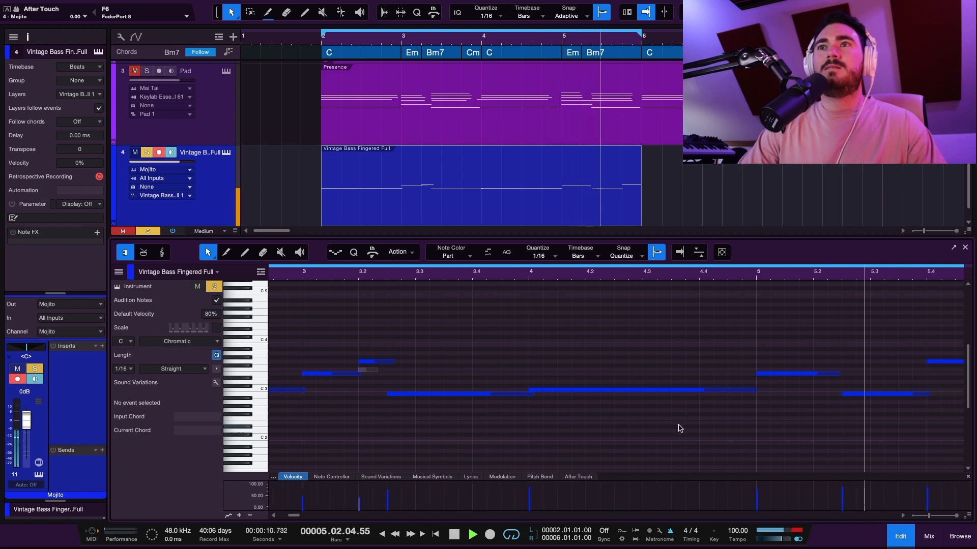
pyautogui.click(835, 375)
pyautogui.moveTo(834, 377); pyautogui.dragTo(833, 376)
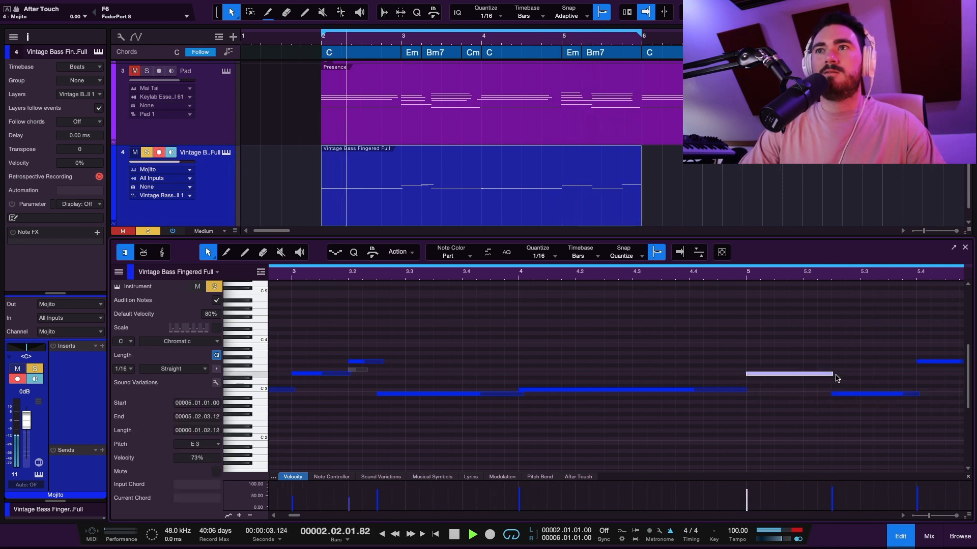
pyautogui.hscroll(3, 836, 375)
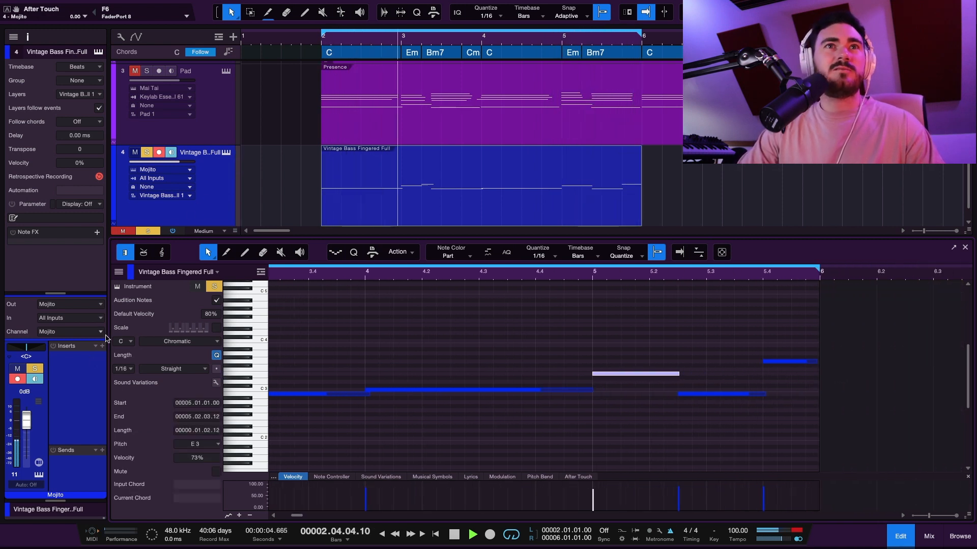
# Open the Mojito synth to check its portamento time, stop playback, and close the synth window
pyautogui.click(225, 152)
pyautogui.rightClick(201, 391)
pyautogui.press('Escape')
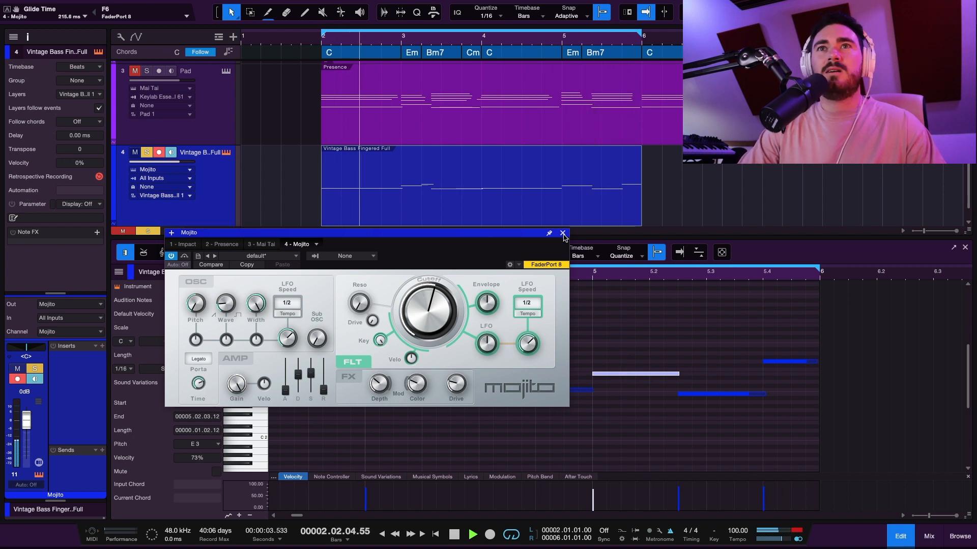
pyautogui.press('space')
pyautogui.click(562, 233)
# Close the note editor and move the recorded bass part from bar 2 to bar 10, under the chorus beat
pyautogui.hscroll(-2, 374, 353)
pyautogui.scroll(-5, 371, 353)
pyautogui.hscroll(-2, 377, 346)
pyautogui.press('F2')
pyautogui.scroll(-3, 456, 353)
pyautogui.moveTo(308, 353); pyautogui.dragTo(563, 353)
# Move the bass track above the Pad track and rename it Bass
pyautogui.moveTo(219, 319); pyautogui.dragTo(213, 258)
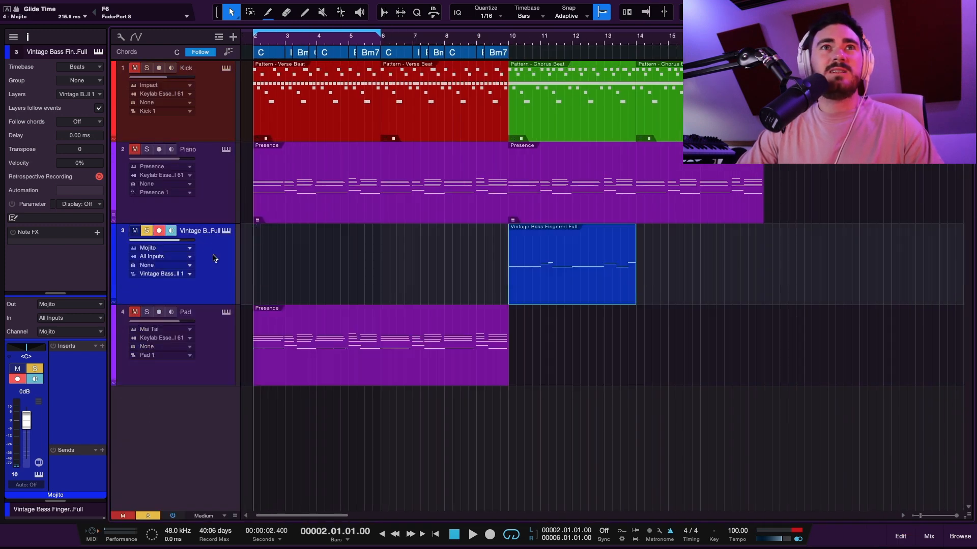
pyautogui.write('Bass')
pyautogui.press('Return')
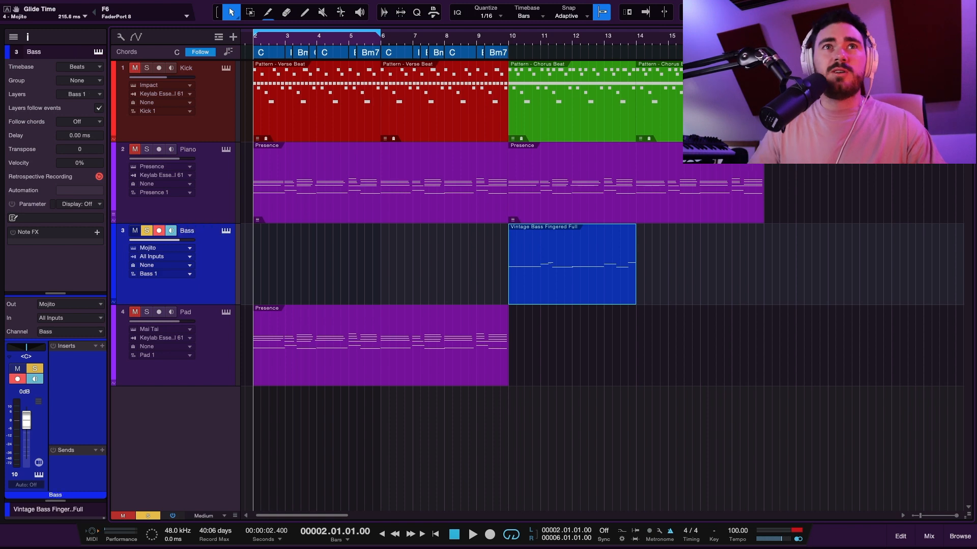
# Copy the chorus bass part to bar 14 and take the Bass track out of solo
pyautogui.moveTo(558, 277); pyautogui.dragTo(670, 300)
pyautogui.click(864, 297)
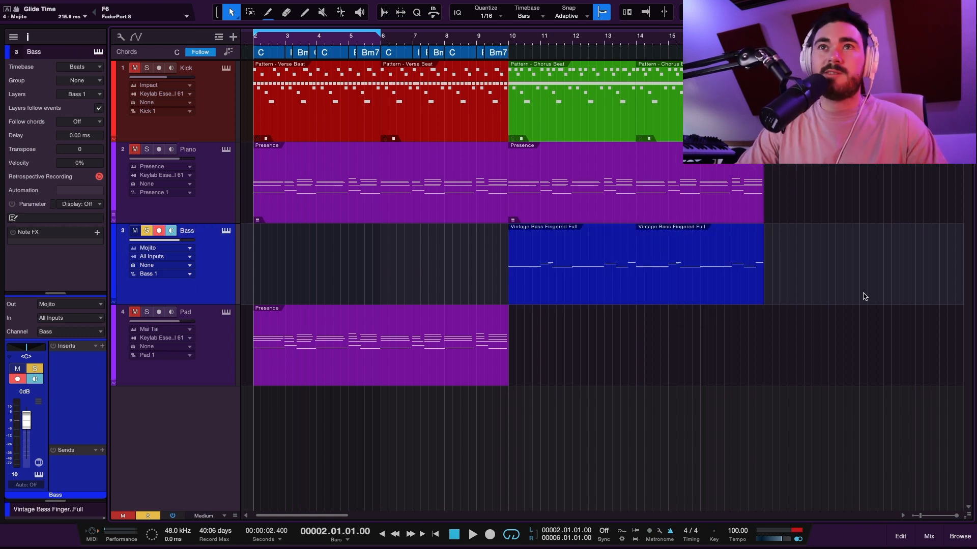
pyautogui.hscroll(-2, 271, 254)
pyautogui.press('s')
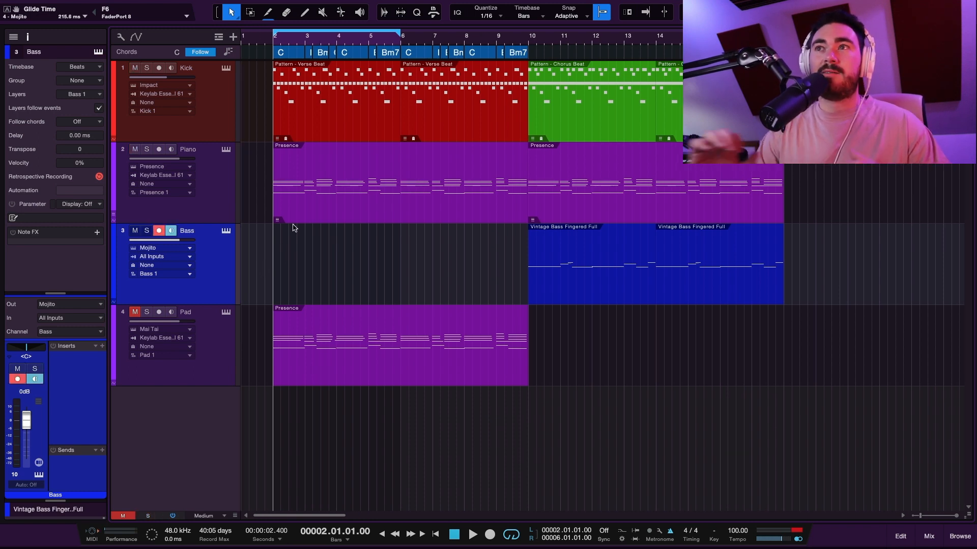
# Record a simpler verse bass line on the Bass track from the start of the song, covering bars 2 to 5
pyautogui.press('Home')
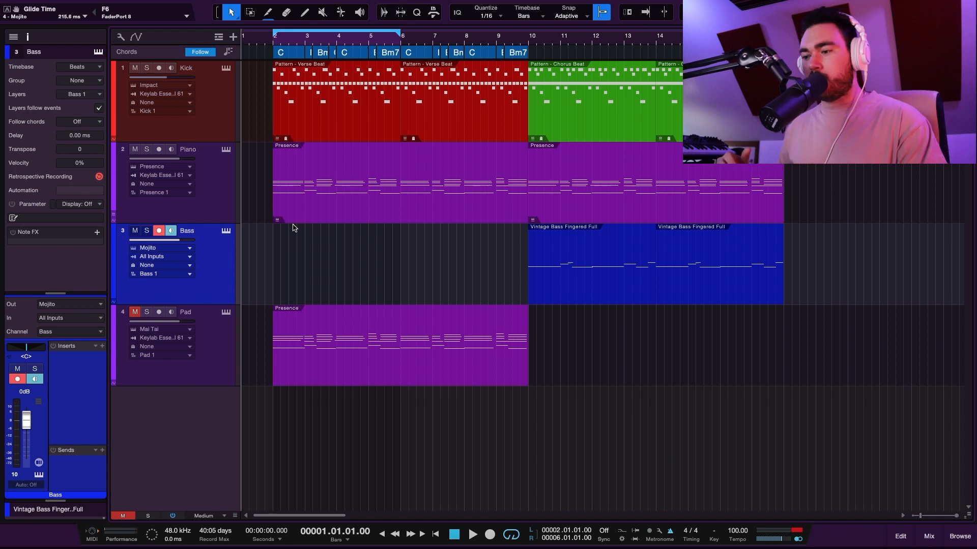
pyautogui.press('KP_Multiply')
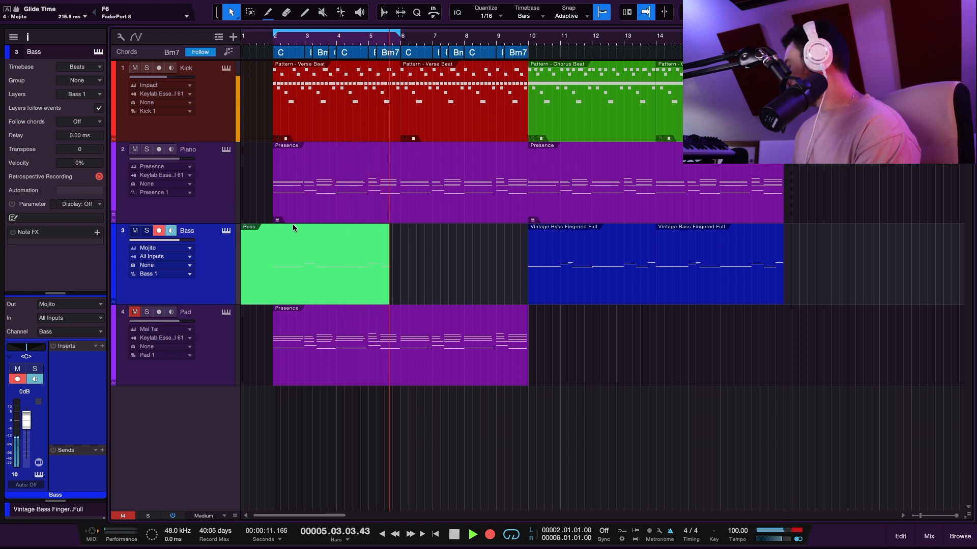
pyautogui.press('space')
# Open the new verse bass part in the note editor and quantize all its notes to 1/16
pyautogui.doubleClick(311, 244)
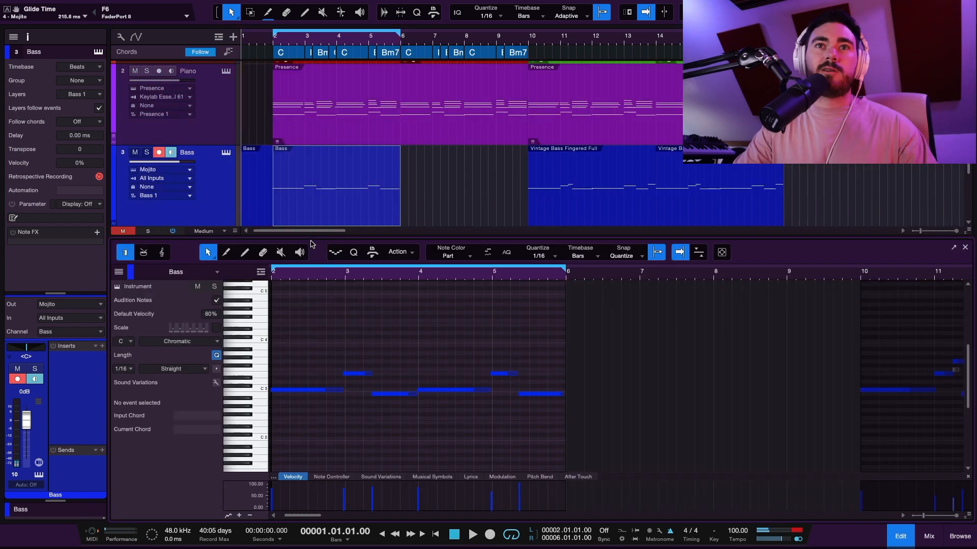
pyautogui.press('super+a')
pyautogui.press('q')
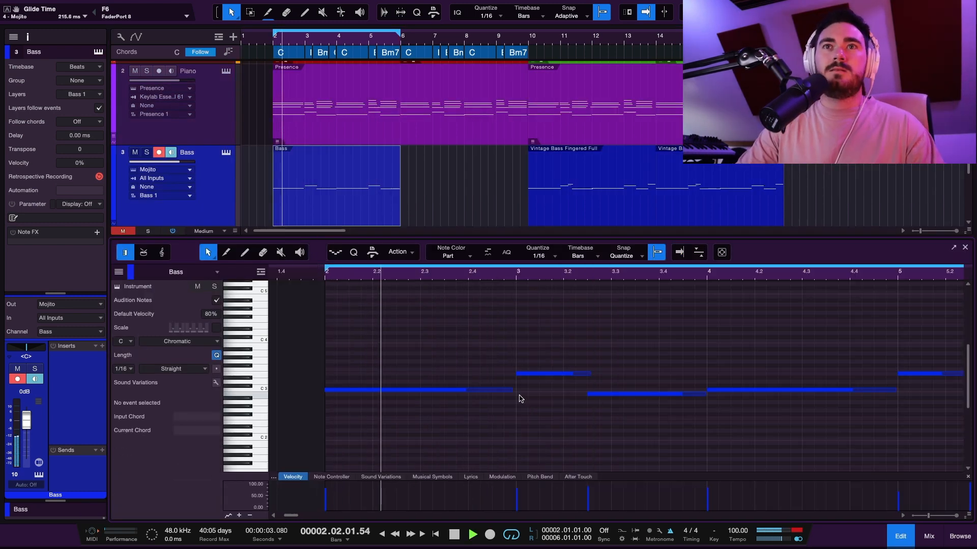
# Adjust the ends of the first three verse bass notes in bars 2 and 3 so each slightly overlaps the next
pyautogui.press('space')
pyautogui.moveTo(511, 392); pyautogui.dragTo(518, 392)
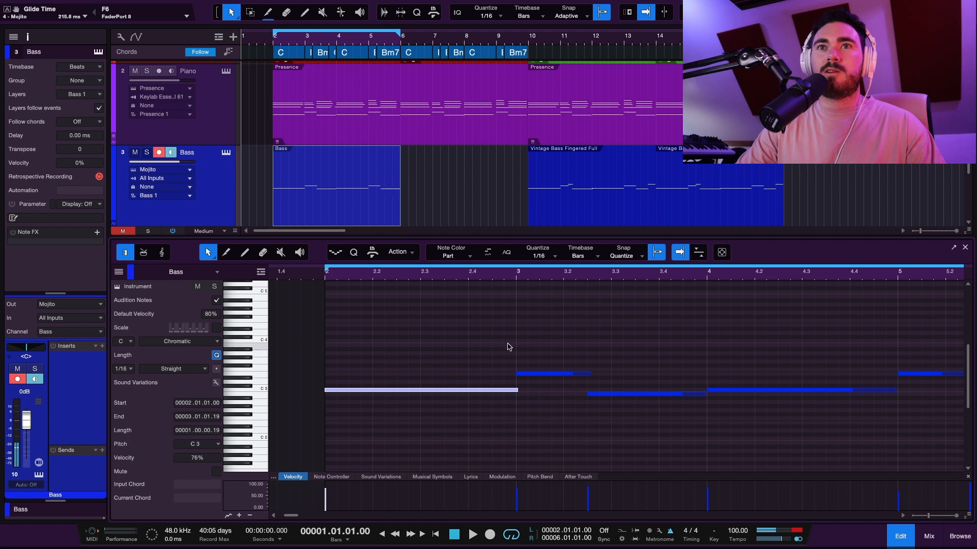
pyautogui.click(589, 375)
pyautogui.scroll(5, 593, 375)
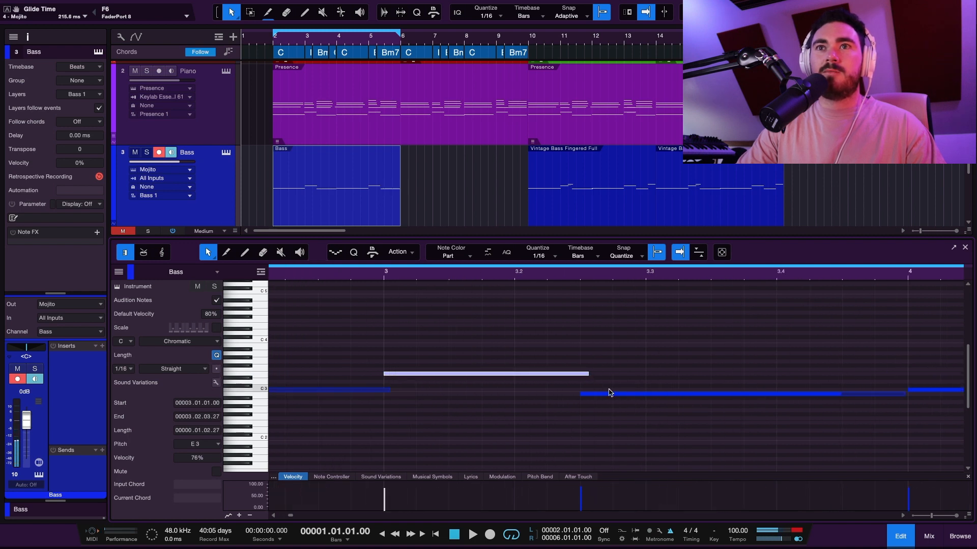
pyautogui.hscroll(2, 616, 391)
pyautogui.hscroll(2, 631, 390)
pyautogui.click(654, 395)
# Extend the remaining verse bass notes in bars 4 and 5 to the next note or part end, and close the editor
pyautogui.hscroll(6, 659, 397)
pyautogui.moveTo(736, 391); pyautogui.dragTo(746, 392)
pyautogui.hscroll(4, 750, 397)
pyautogui.moveTo(818, 376); pyautogui.dragTo(825, 377)
pyautogui.hscroll(6, 819, 391)
pyautogui.moveTo(703, 399); pyautogui.dragTo(715, 400)
pyautogui.press('F2')
# Colour the verse bass part teal and duplicate it to bar 6
pyautogui.rightClick(364, 263)
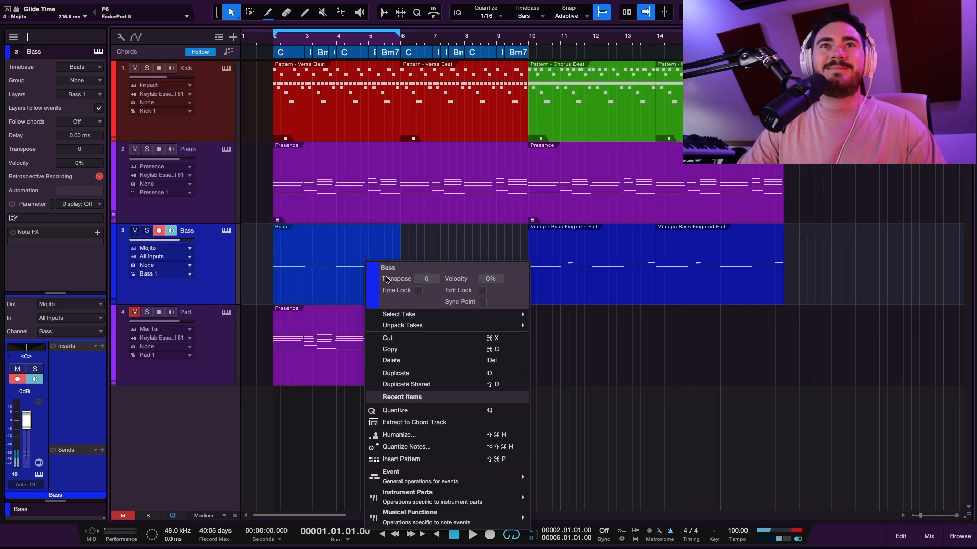
pyautogui.click(372, 278)
pyautogui.click(414, 324)
pyautogui.press('d')
# Play the arrangement and insert a VU Meter on the Bass track, checking its level in the plug-in window
pyautogui.press('space')
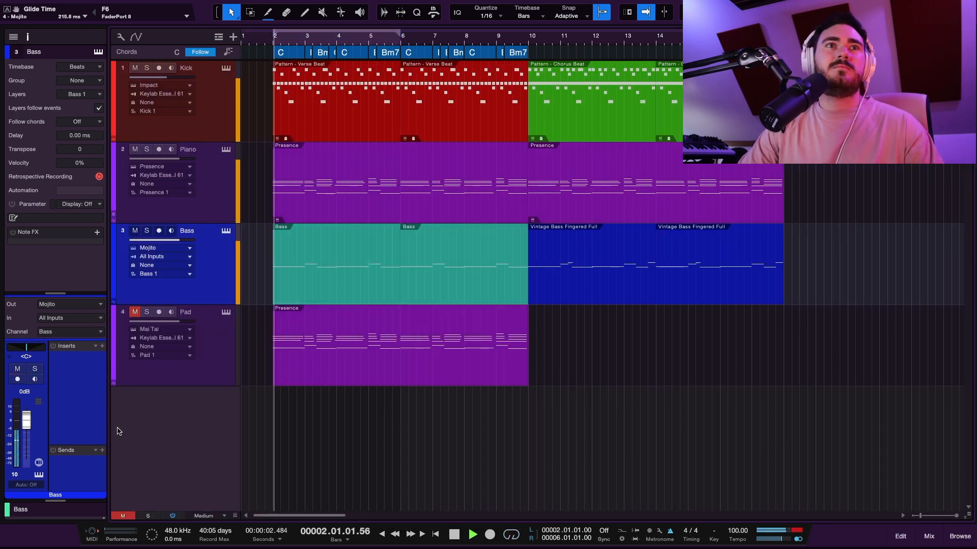
pyautogui.click(102, 346)
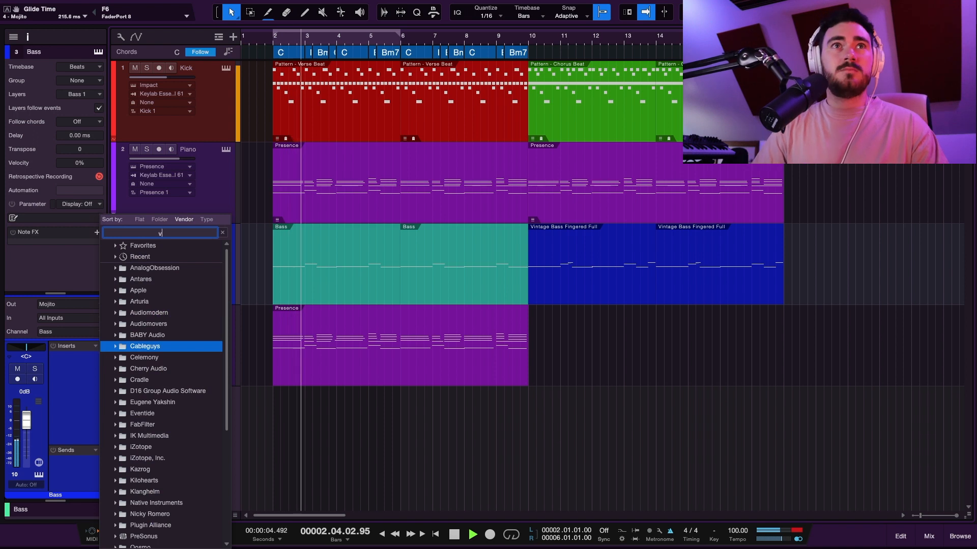
pyautogui.write('vu')
pyautogui.press('Return')
pyautogui.click(80, 358)
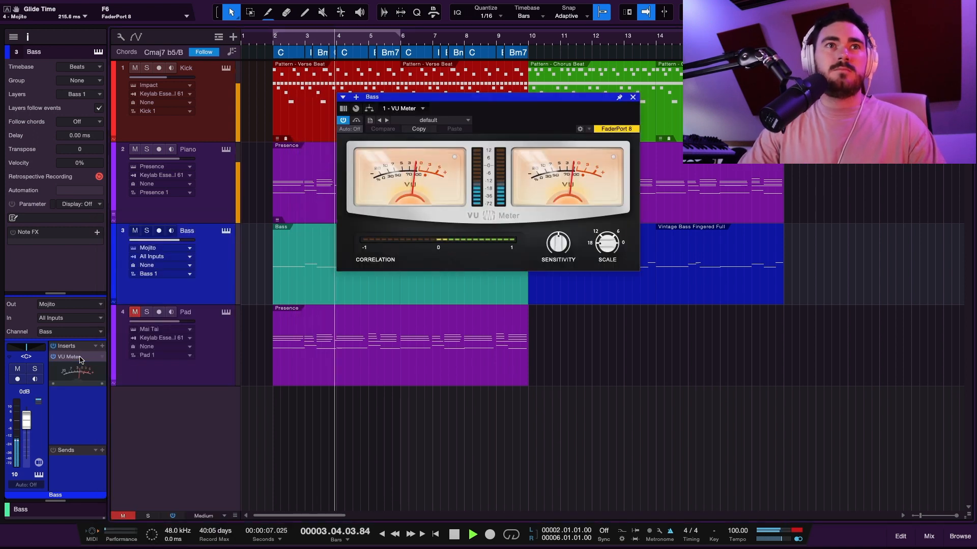
pyautogui.click(633, 97)
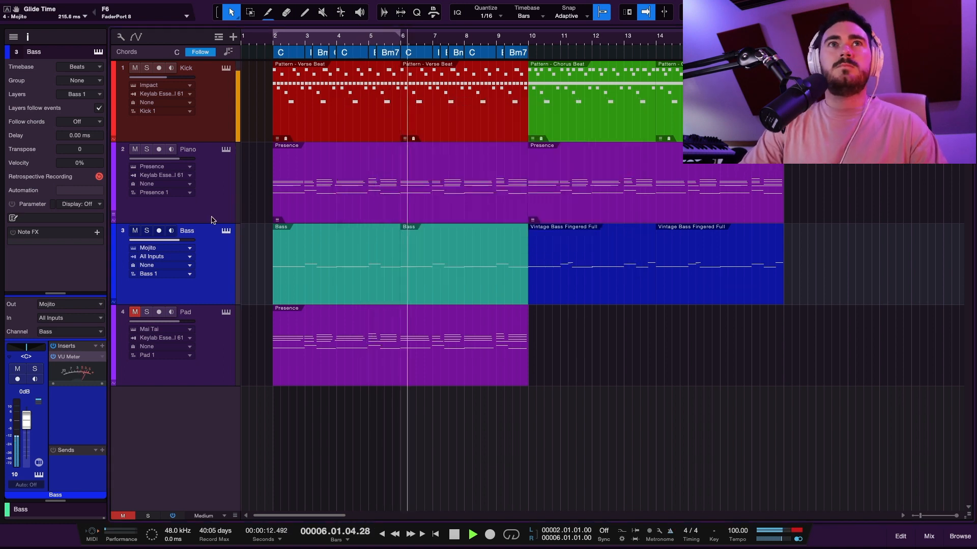
# Restart playback, move the Bass track directly below Kick, and solo the Kick and Bass tracks together
pyautogui.press(',')
pyautogui.moveTo(218, 264); pyautogui.dragTo(220, 152)
pyautogui.hotkey('shift', 'Up')
pyautogui.press('s')
pyautogui.click(220, 181)
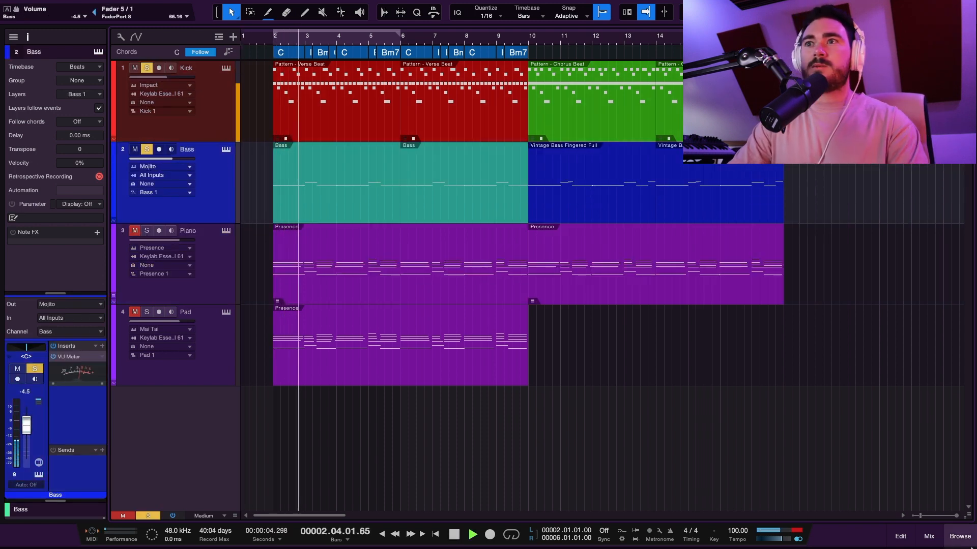
# Balance the Bass level at -3.9 dB against the soloed kick in the mixer, return to the full arrangement and stop playback
pyautogui.click(929, 537)
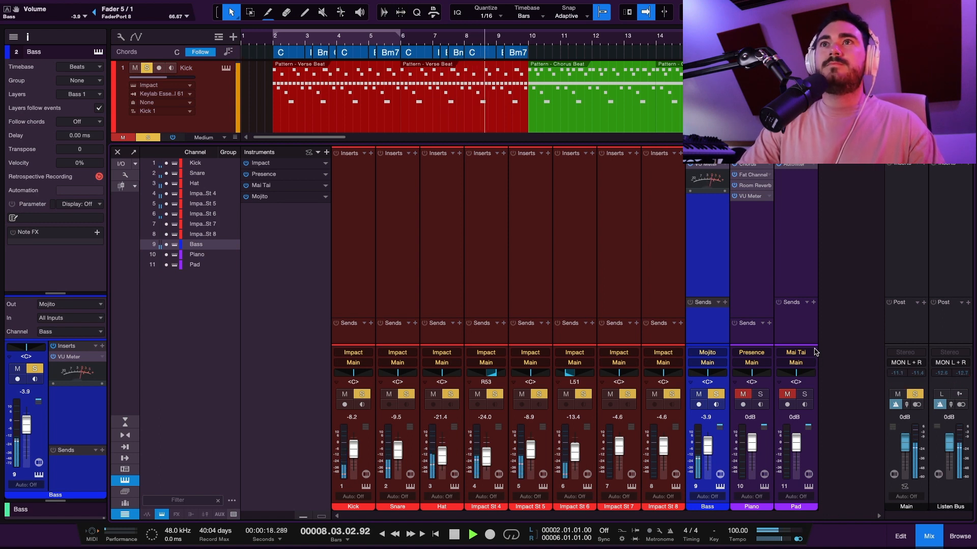
pyautogui.press('F2')
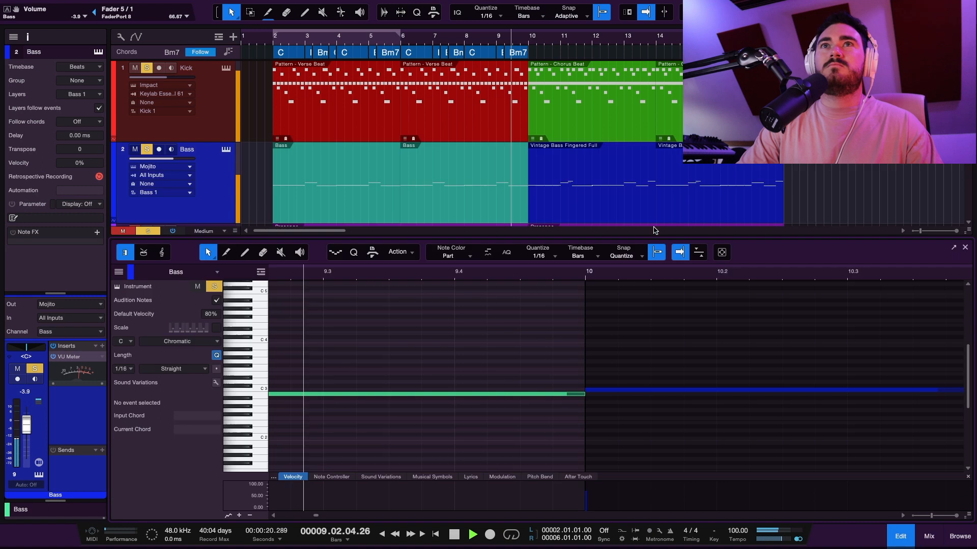
pyautogui.press('F2')
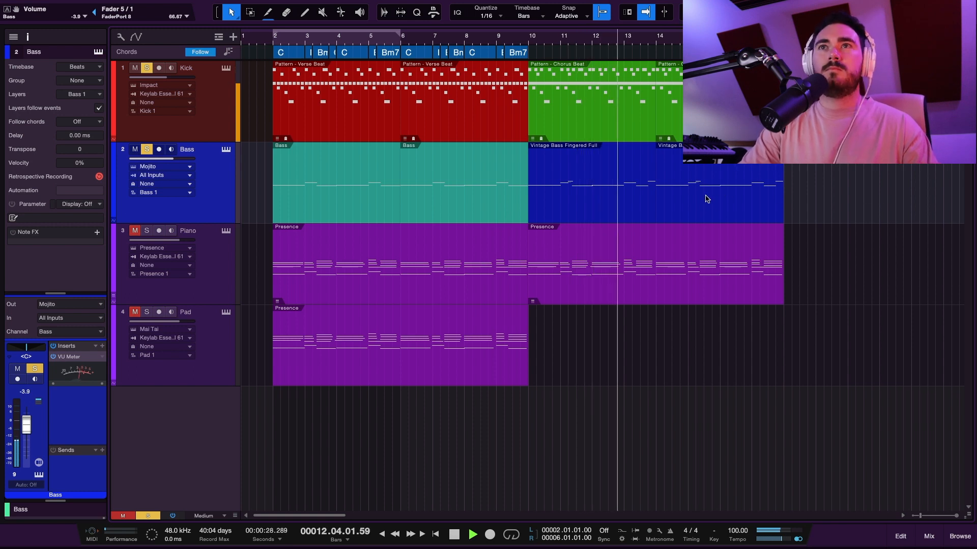
pyautogui.hscroll(3, 839, 224)
pyautogui.hscroll(-2, 843, 231)
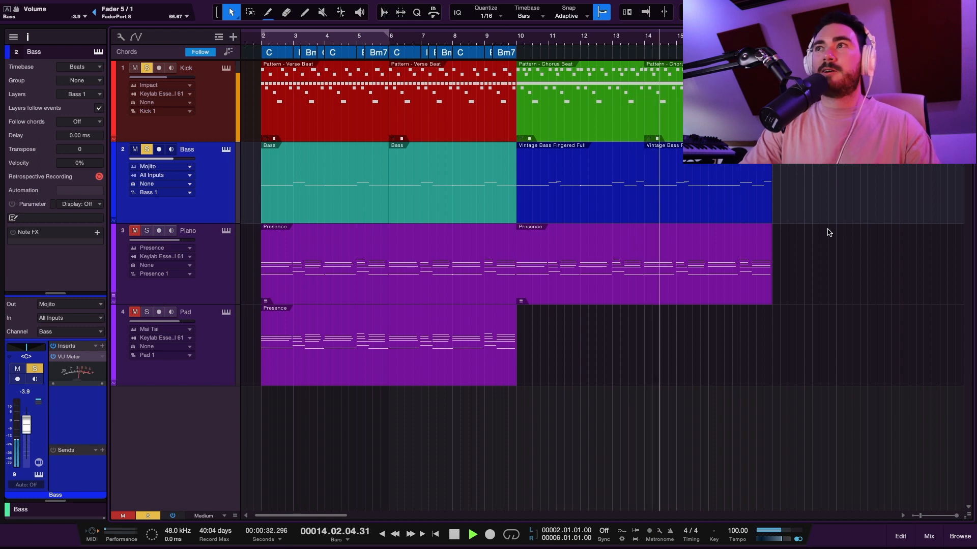
pyautogui.press('space')
# Merge the chorus bass parts starting at bar 10 into one part and colour it a lighter blue
pyautogui.rightClick(634, 175)
pyautogui.click(643, 190)
pyautogui.click(705, 232)
pyautogui.click(673, 233)
pyautogui.click(637, 177)
# Open the chorus bass part, extend the note at bar 13.4 slightly past bar 14, audition it and close the editor
pyautogui.doubleClick(637, 181)
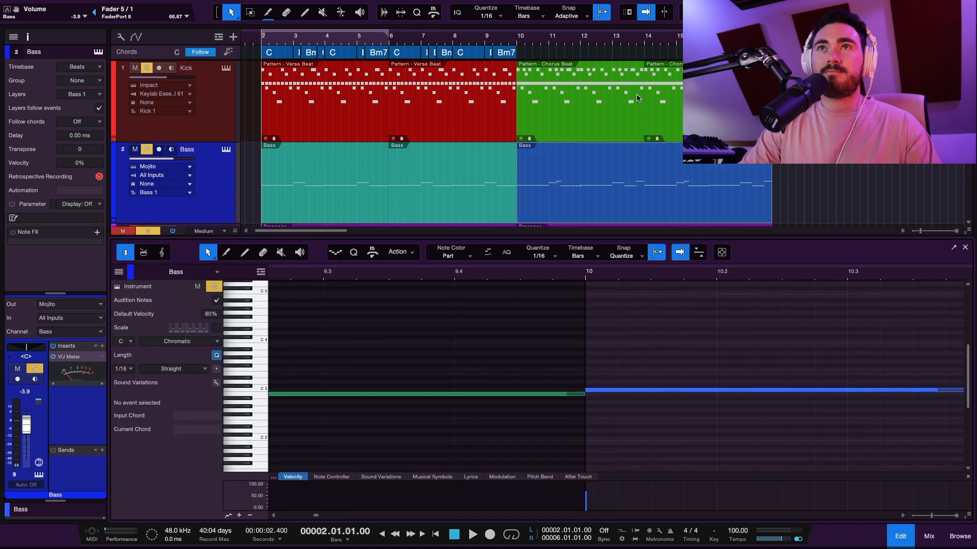
pyautogui.click(637, 44)
pyautogui.hscroll(-2, 442, 330)
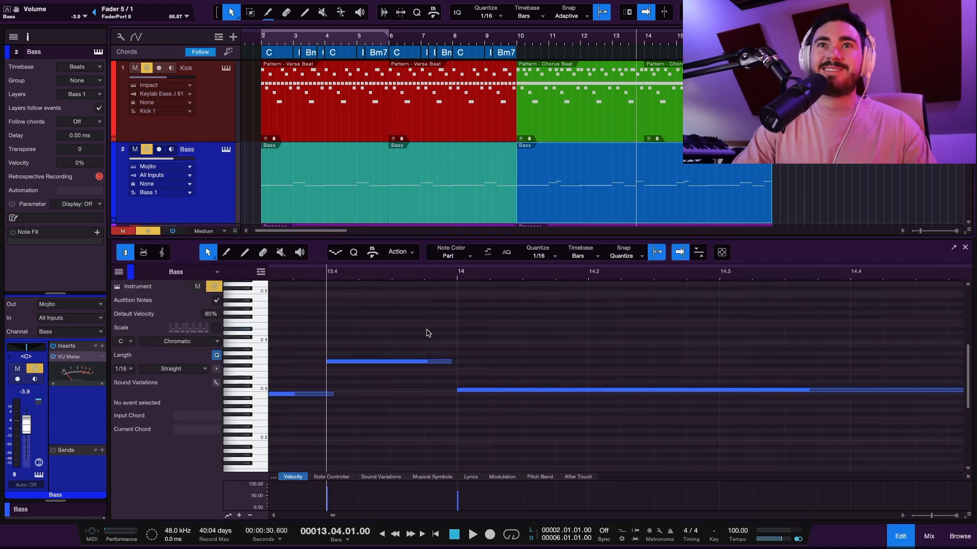
pyautogui.moveTo(453, 365); pyautogui.dragTo(461, 365)
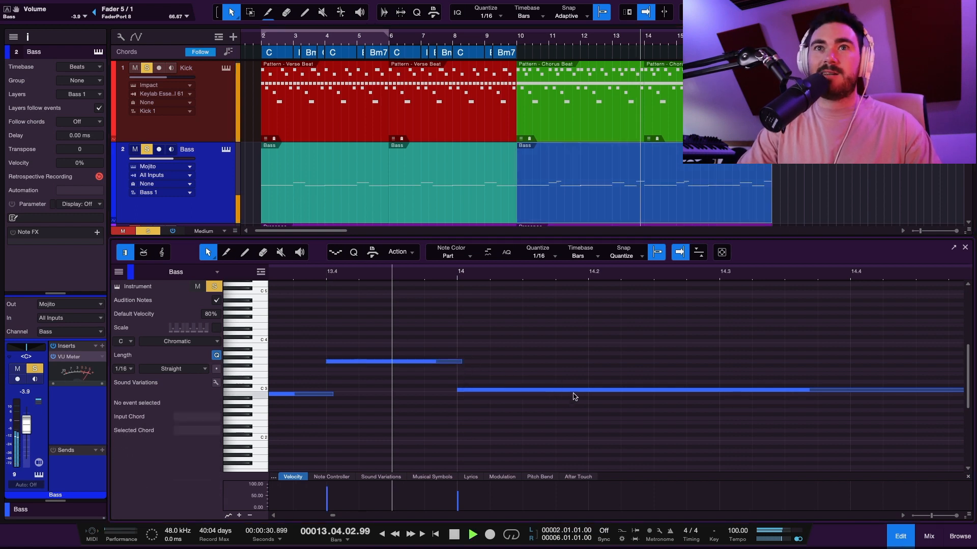
pyautogui.press('F2')
# Examine the join between the verse and chorus bass parts around bar 10 in the arrangement
pyautogui.hotkey('shift', 'z')
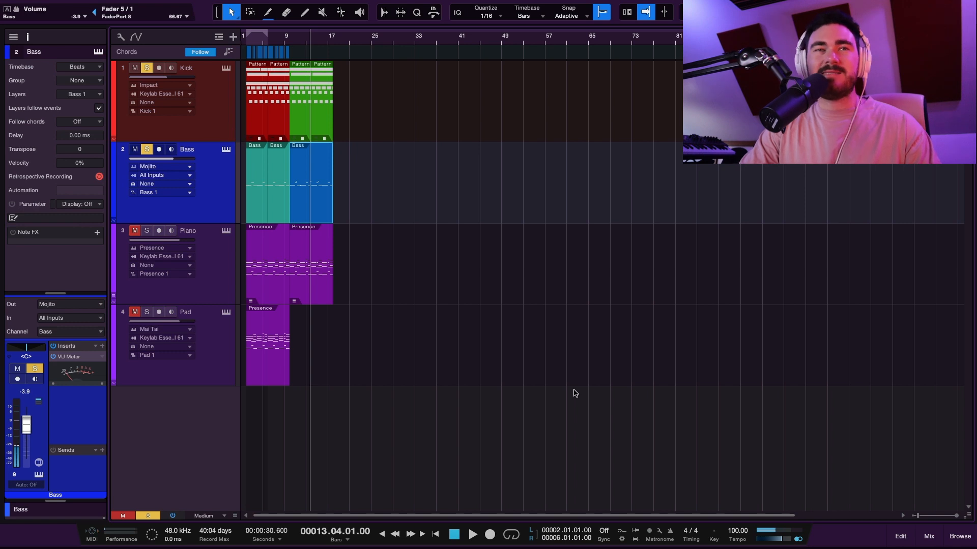
pyautogui.press('e')
pyautogui.press('e')
pyautogui.press('e')
pyautogui.press('e')
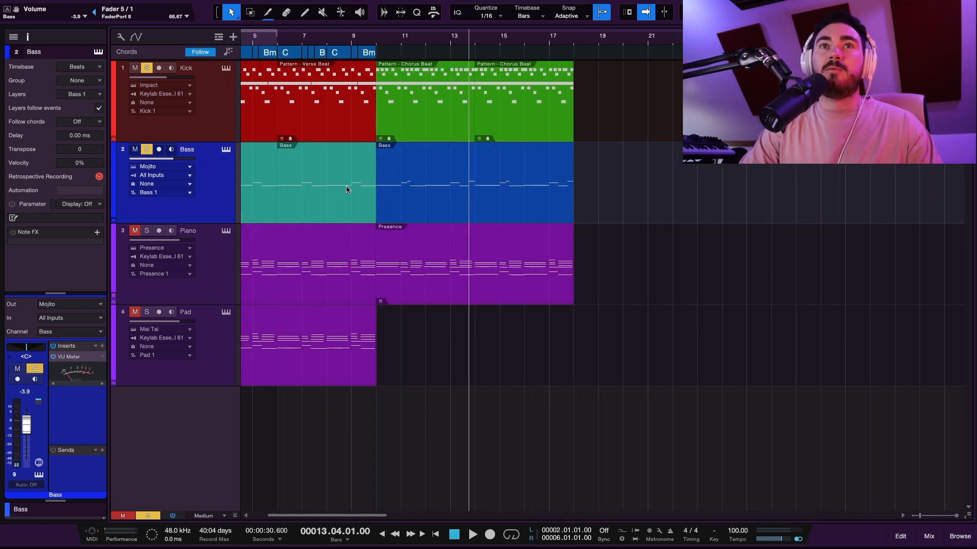
pyautogui.hscroll(-1, 346, 186)
pyautogui.click(357, 183)
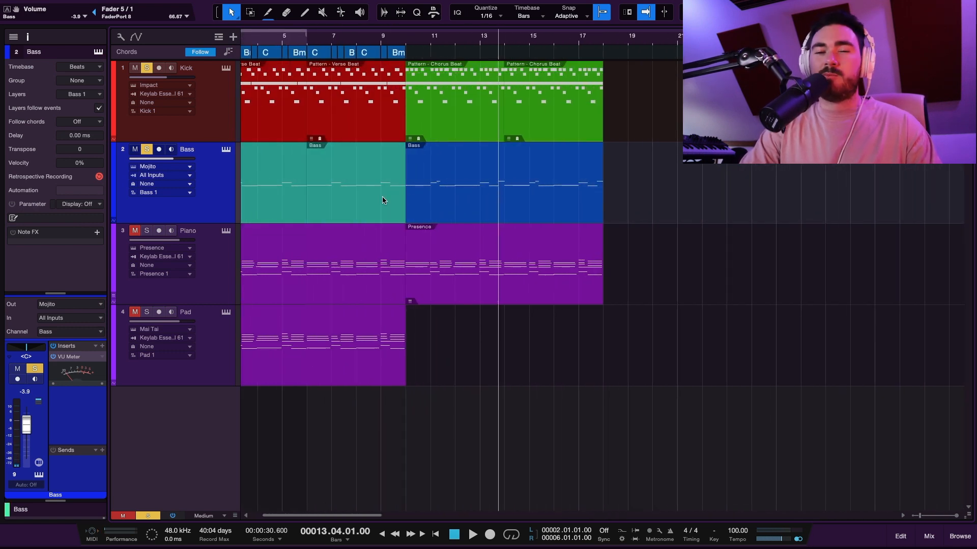
pyautogui.press('e')
pyautogui.press('e')
pyautogui.press('e')
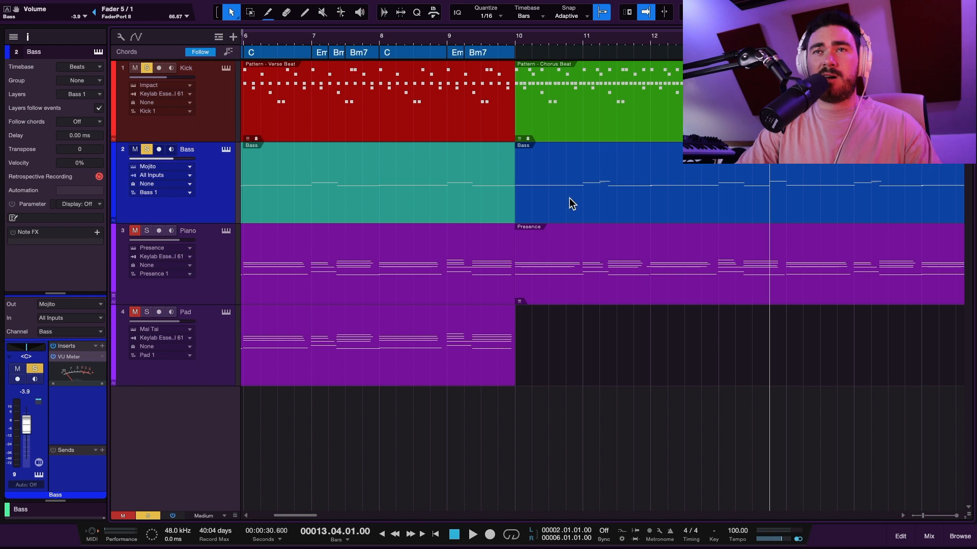
# Inspect the notes of the verse bass part at bar 6 in the editor and return to the whole arrangement
pyautogui.click(541, 195)
pyautogui.keyDown('shift'); pyautogui.click(485, 190); pyautogui.keyUp('shift')
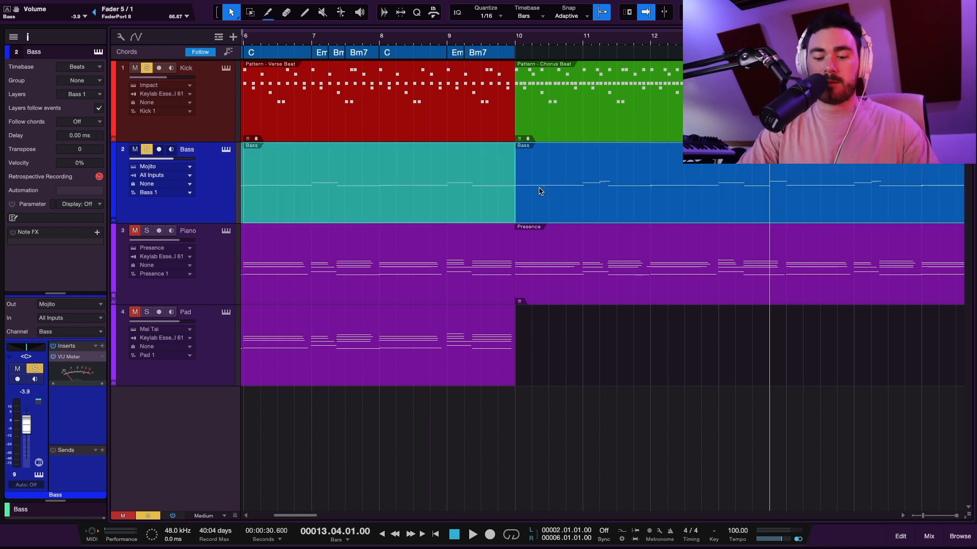
pyautogui.doubleClick(490, 193)
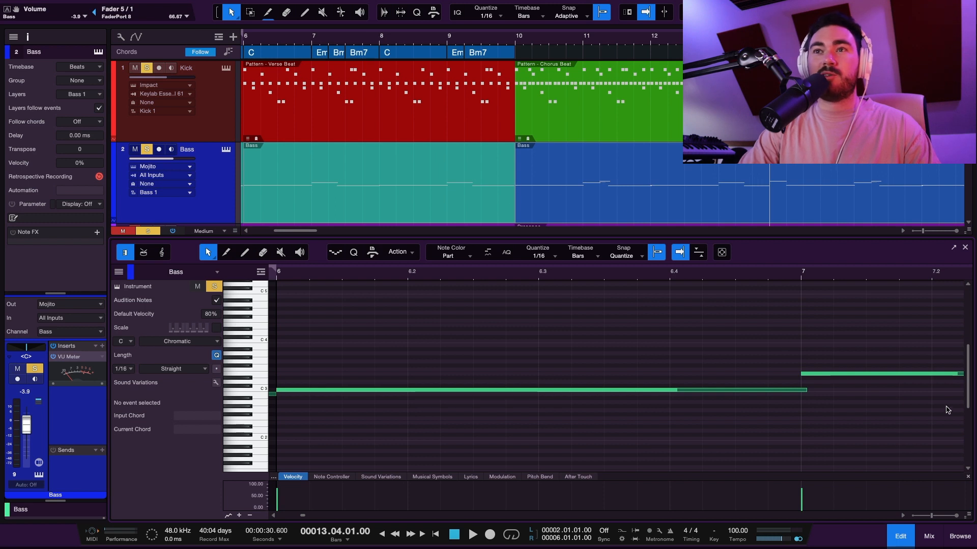
pyautogui.press('F2')
pyautogui.scroll(-5, 646, 356)
pyautogui.click(672, 371)
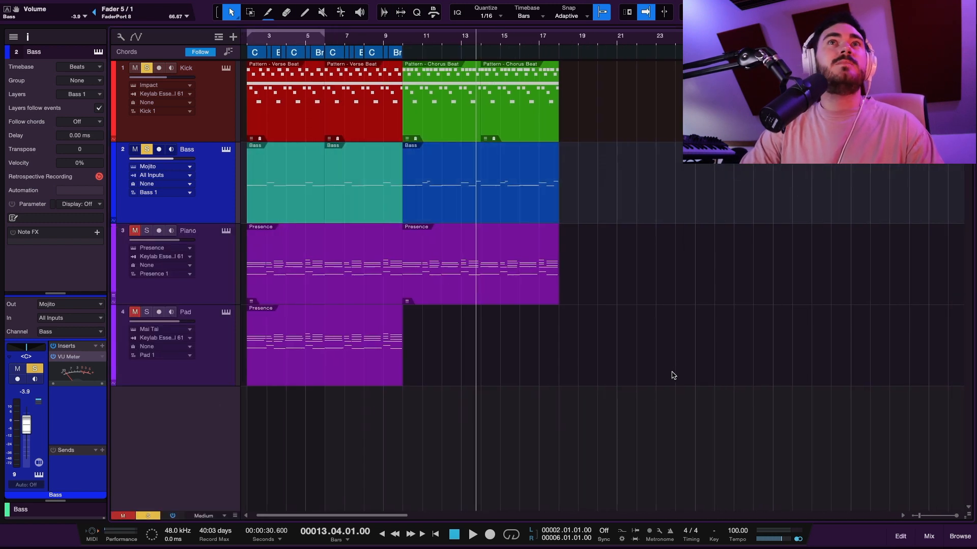
pyautogui.hscroll(-1, 355, 148)
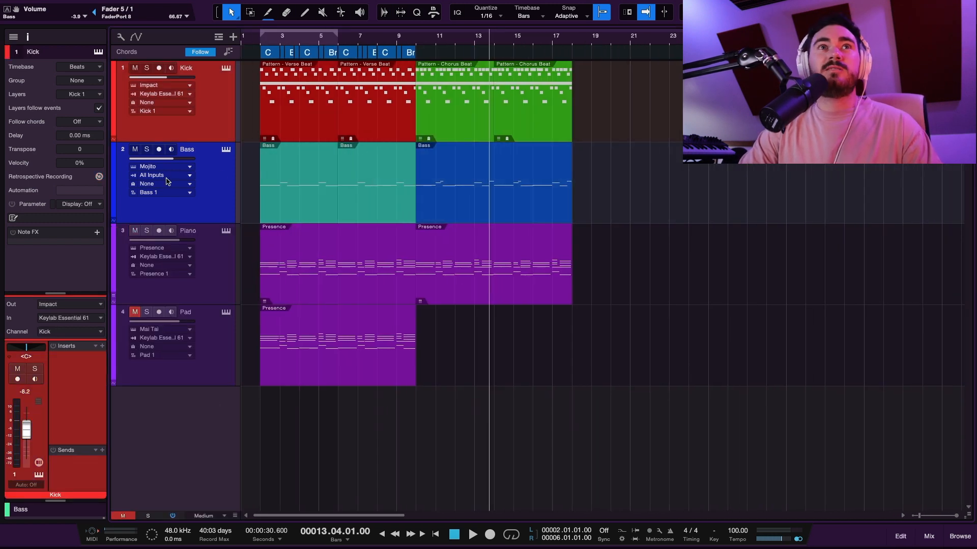
# Select the Bass track and insert a Pro EQ on it
pyautogui.click(222, 178)
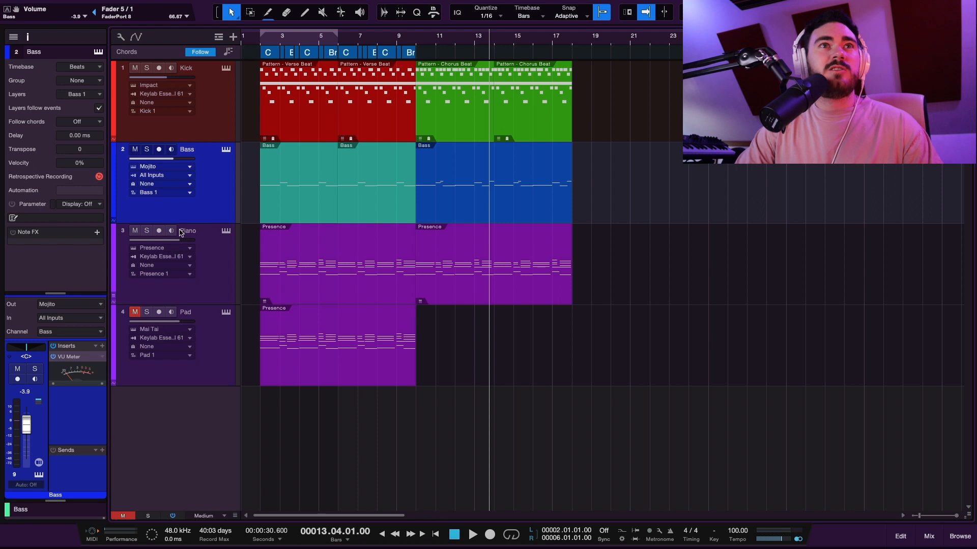
pyautogui.click(101, 346)
pyautogui.write('pr')
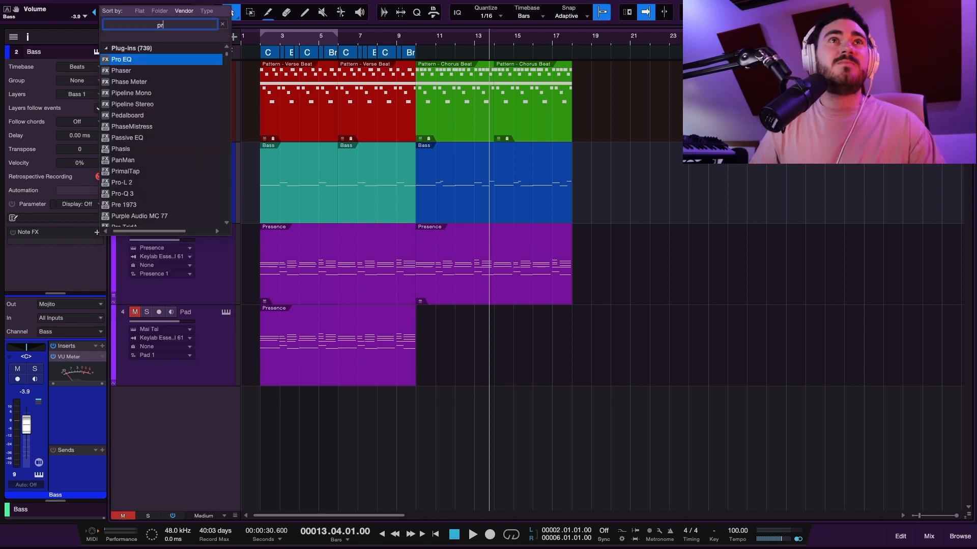
pyautogui.press('Return')
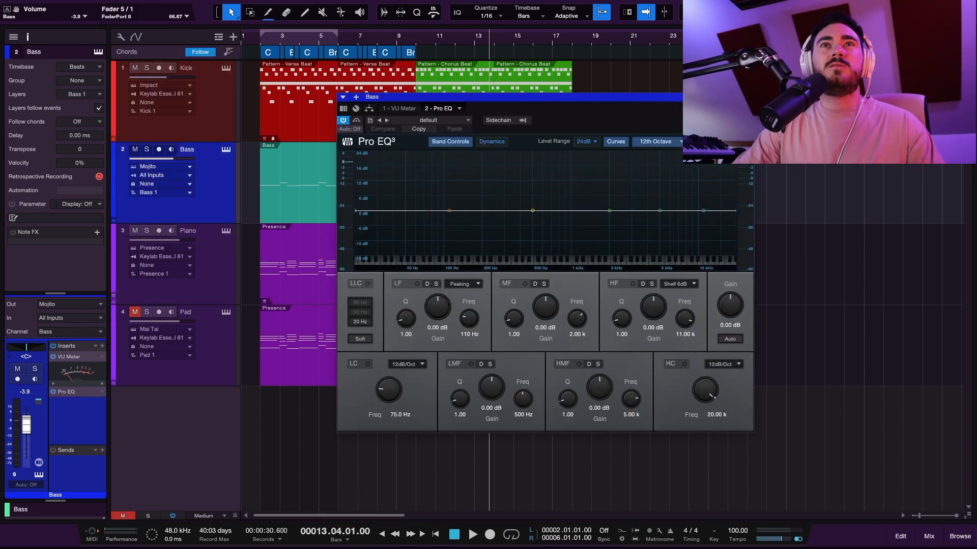
# Enable the Pro EQ low cut at 36.8 Hz while playing the soloed bass, close the plug-in, stop playback and unsolo the track
pyautogui.click(429, 210)
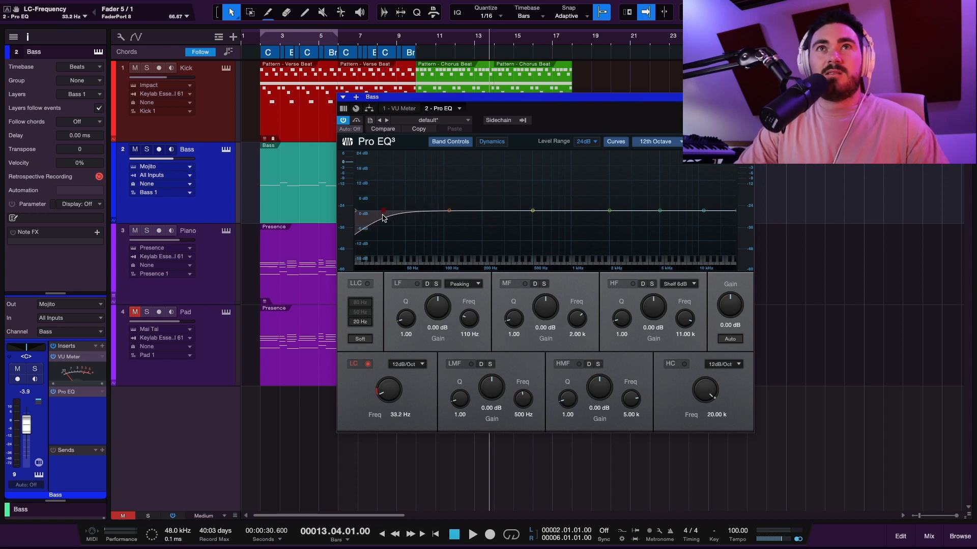
pyautogui.press('space')
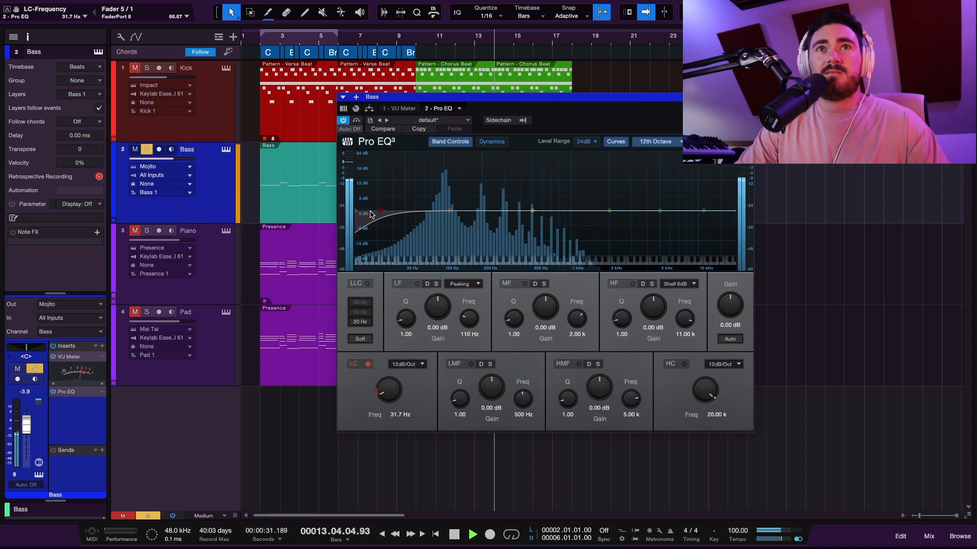
pyautogui.moveTo(380, 211); pyautogui.dragTo(383, 210)
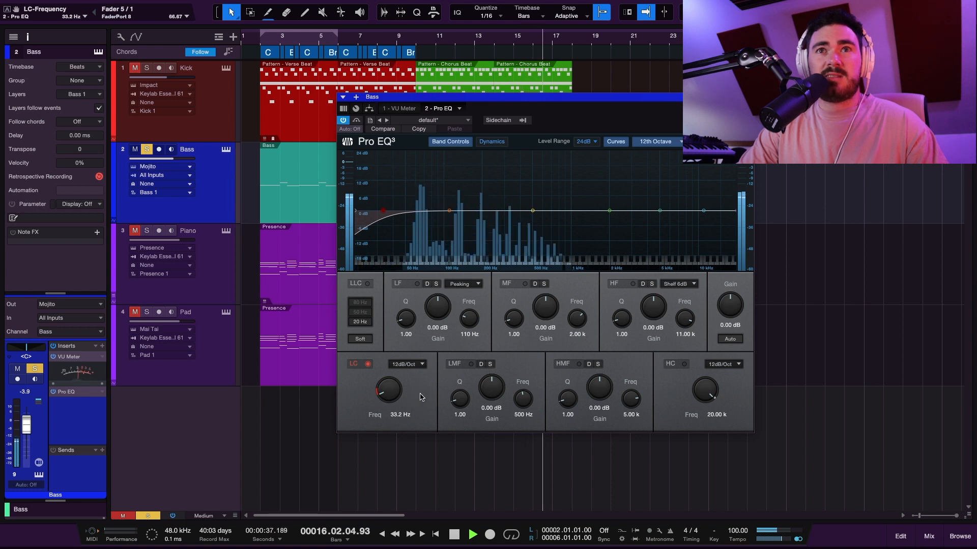
pyautogui.moveTo(391, 381)
pyautogui.mouseDown()
pyautogui.moveTo(399, 375)
pyautogui.moveTo(393, 386)
pyautogui.mouseUp()
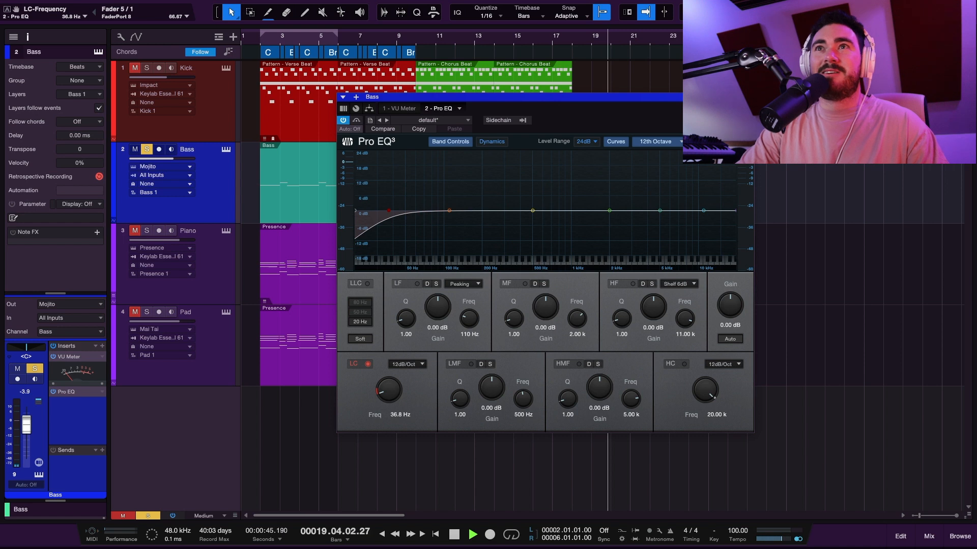
pyautogui.click(748, 97)
pyautogui.press('space')
pyautogui.press('s')
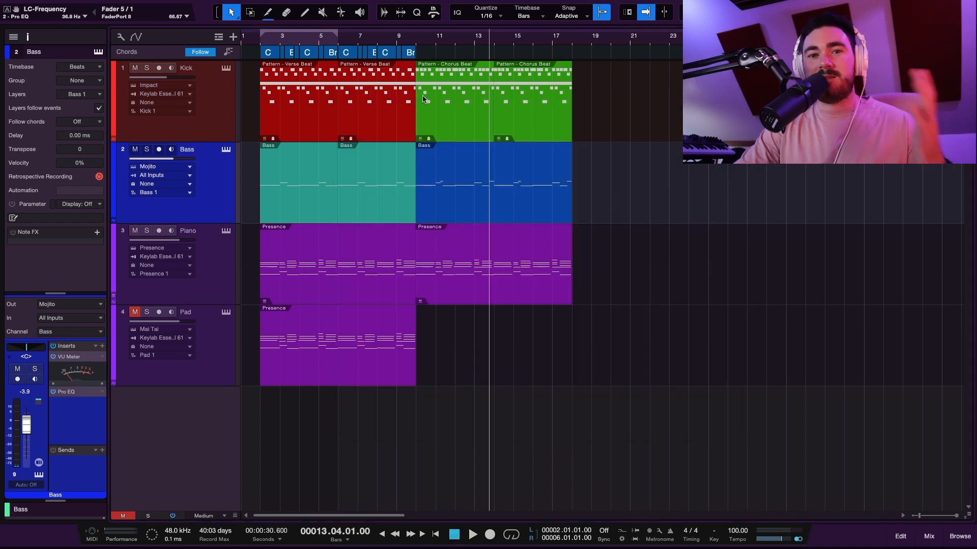
# Reorder the Bass inserts so that Pro EQ sits above the VU Meter
pyautogui.moveTo(325, 6)
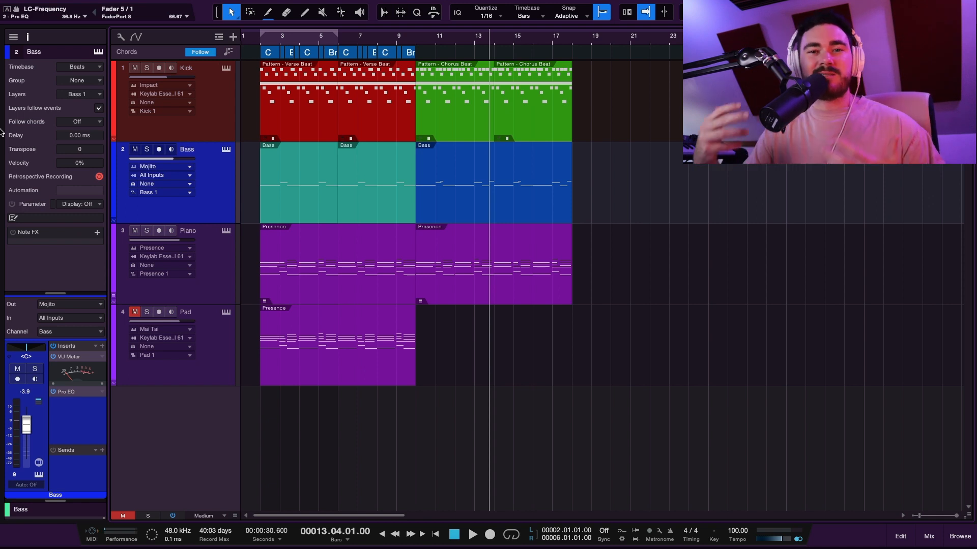
pyautogui.hotkey('shift', 'e')
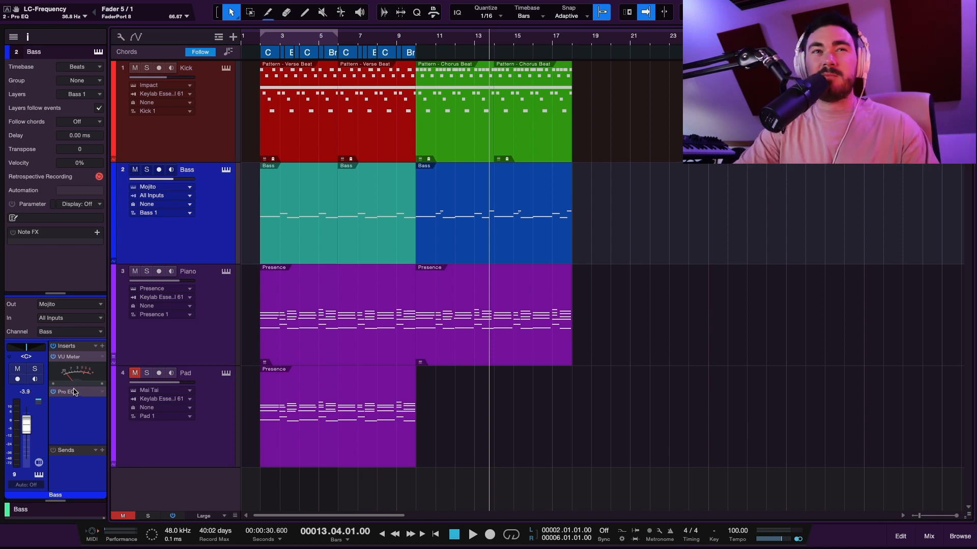
pyautogui.moveTo(75, 392); pyautogui.dragTo(85, 363)
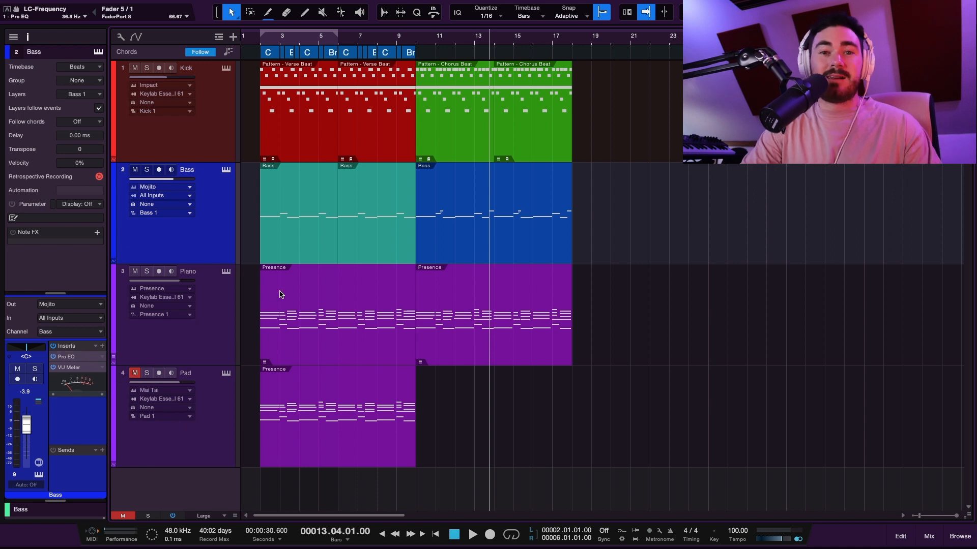
pyautogui.hotkey('shift', 'w')
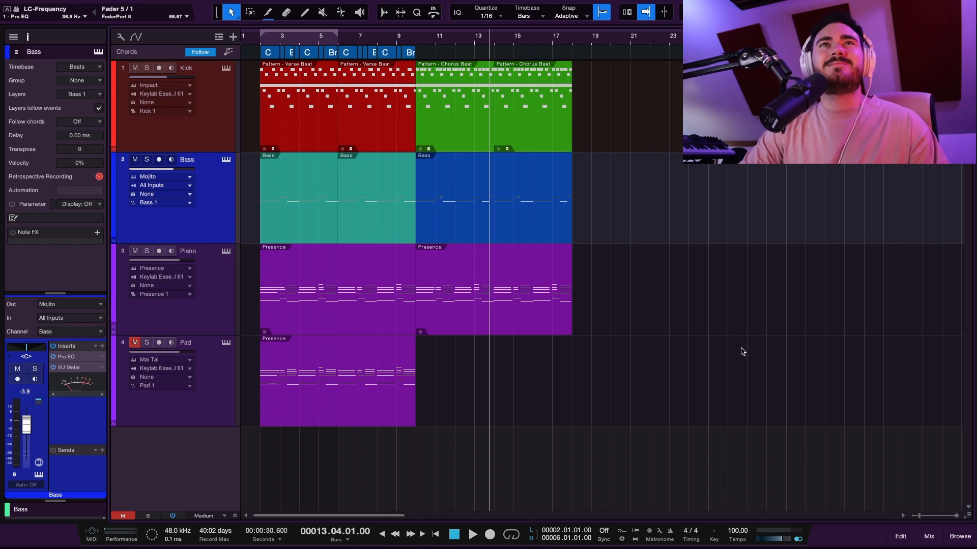
# Play the verse with the piano, stop, merge the two verse bass parts into one and colour it cyan
pyautogui.press('space')
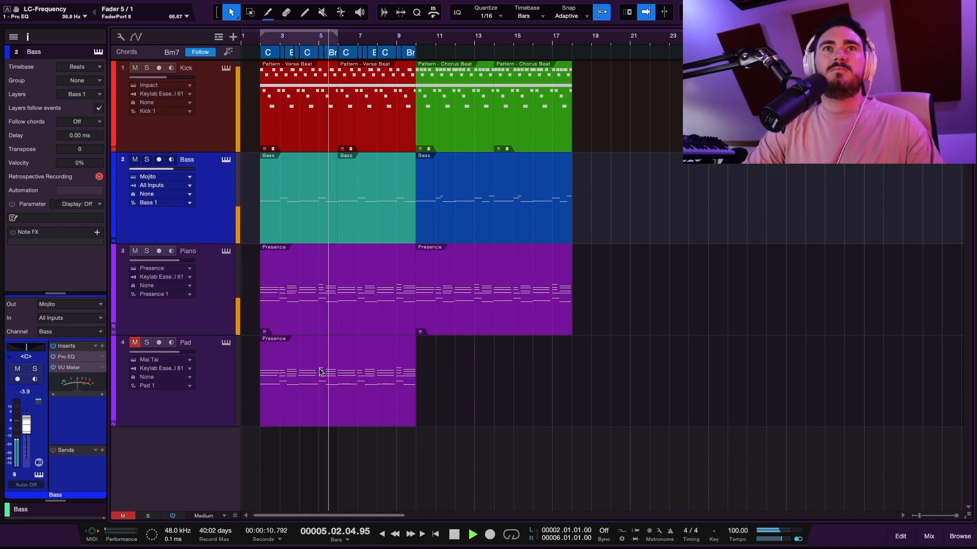
pyautogui.press('space')
pyautogui.moveTo(256, 230); pyautogui.dragTo(343, 224)
pyautogui.click(342, 224)
pyautogui.rightClick(349, 220)
pyautogui.click(356, 235)
pyautogui.click(406, 271)
pyautogui.click(305, 186)
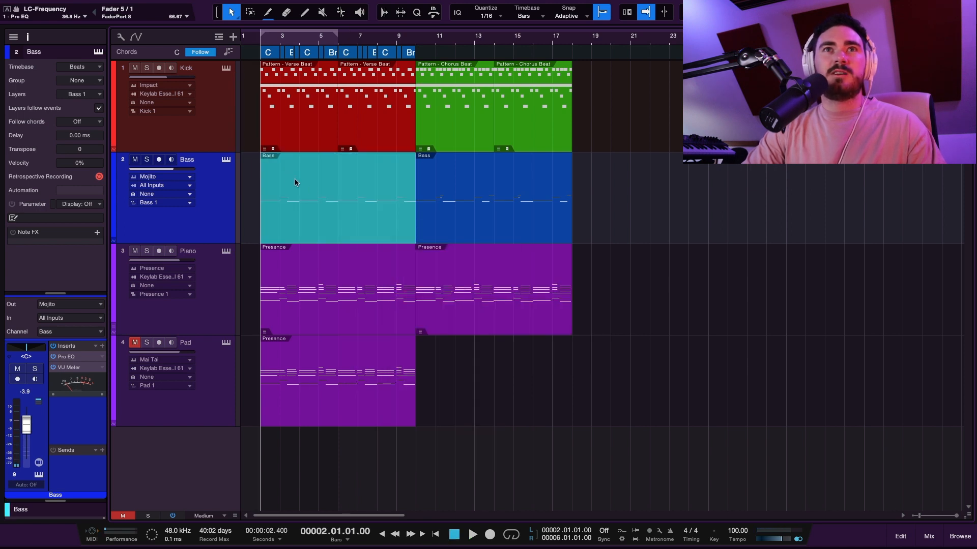
# Open the merged verse bass part, extend the B2 note before bar 6 to end at 6.01.01.52, audition the join and close the editor
pyautogui.doubleClick(295, 179)
pyautogui.click(319, 38)
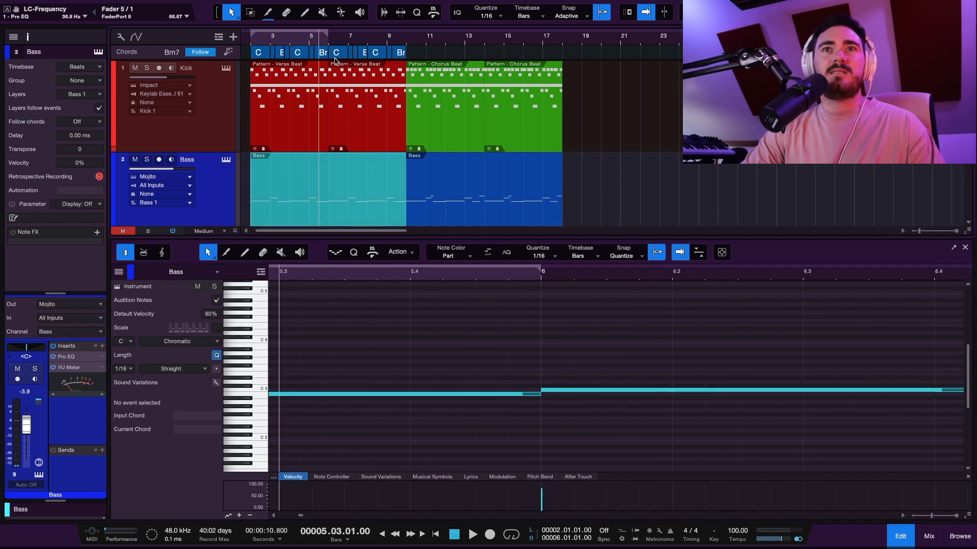
pyautogui.click(543, 396)
pyautogui.press('space')
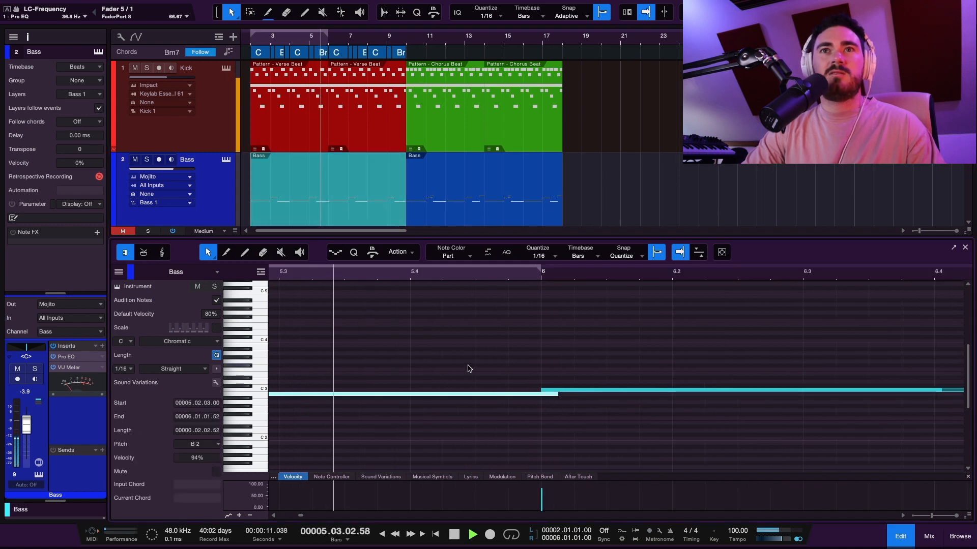
pyautogui.click(331, 273)
pyautogui.click(448, 348)
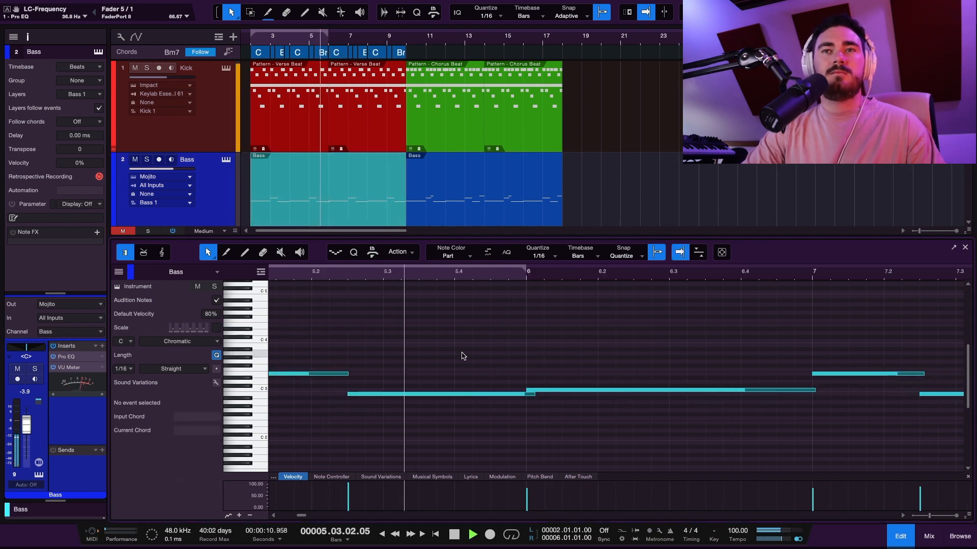
pyautogui.press('space')
pyautogui.press('F2')
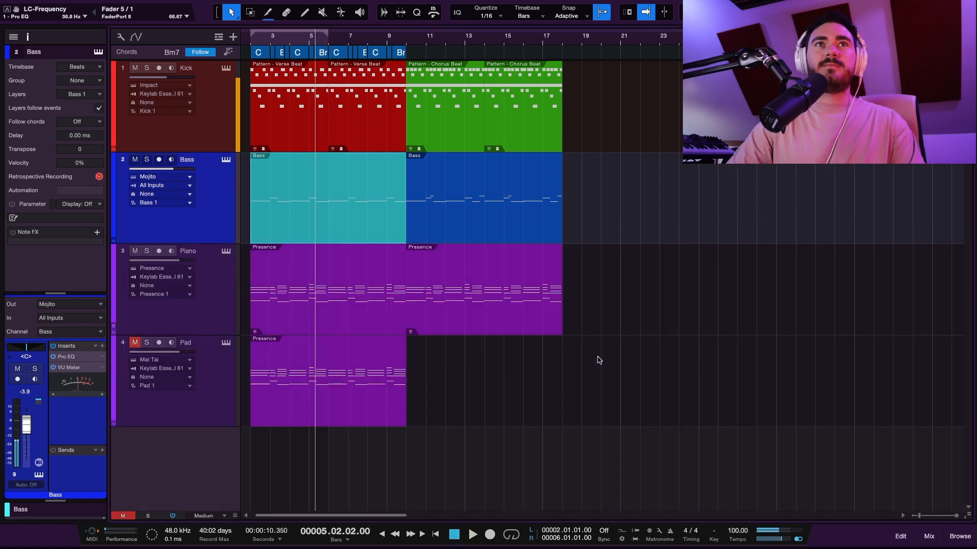
# Place the verse piano part on a new track below Pad and open it in the note editor
pyautogui.press('w')
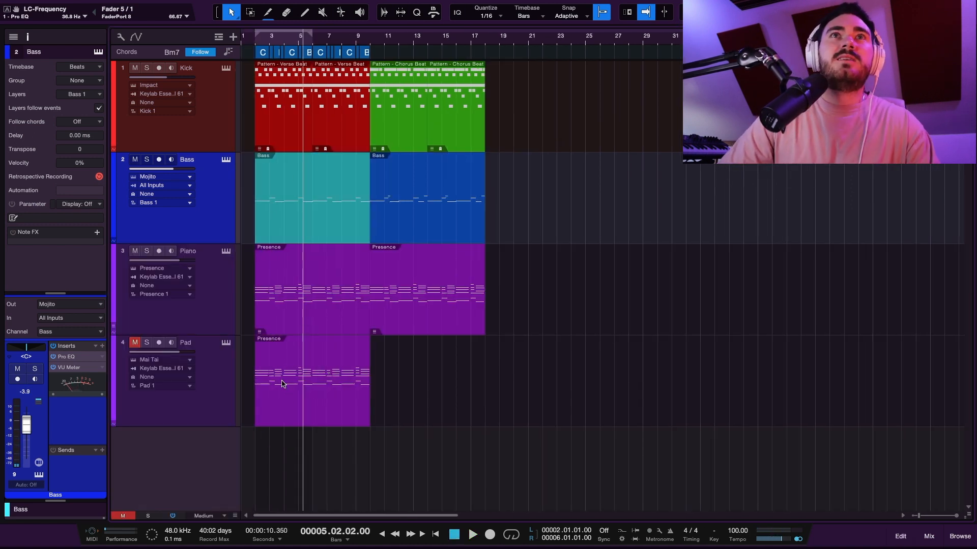
pyautogui.moveTo(303, 301); pyautogui.dragTo(297, 413)
pyautogui.doubleClick(308, 456)
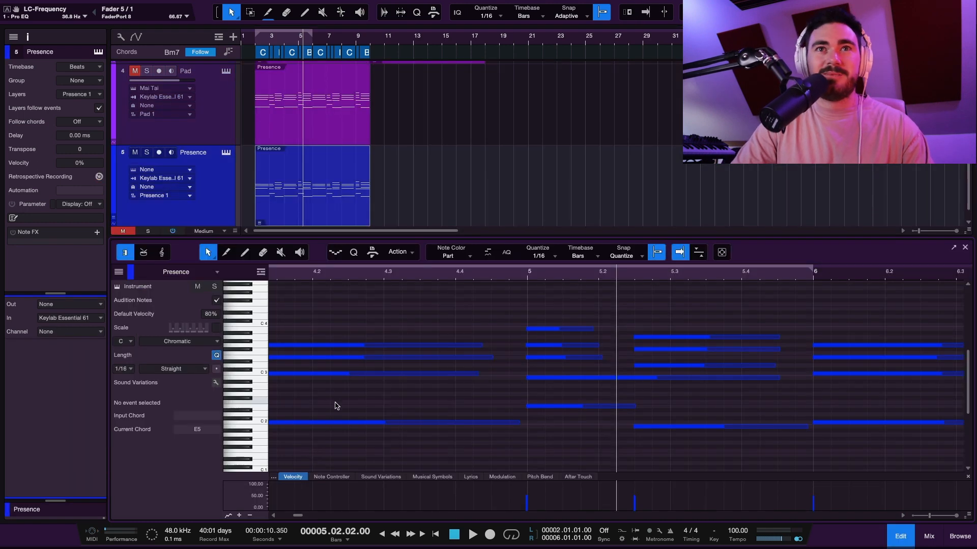
# Mute the upper chord notes from bar 2 to bar 6 in the copied piano part, leaving the low root notes active
pyautogui.hscroll(-5, 325, 366)
pyautogui.press('6')
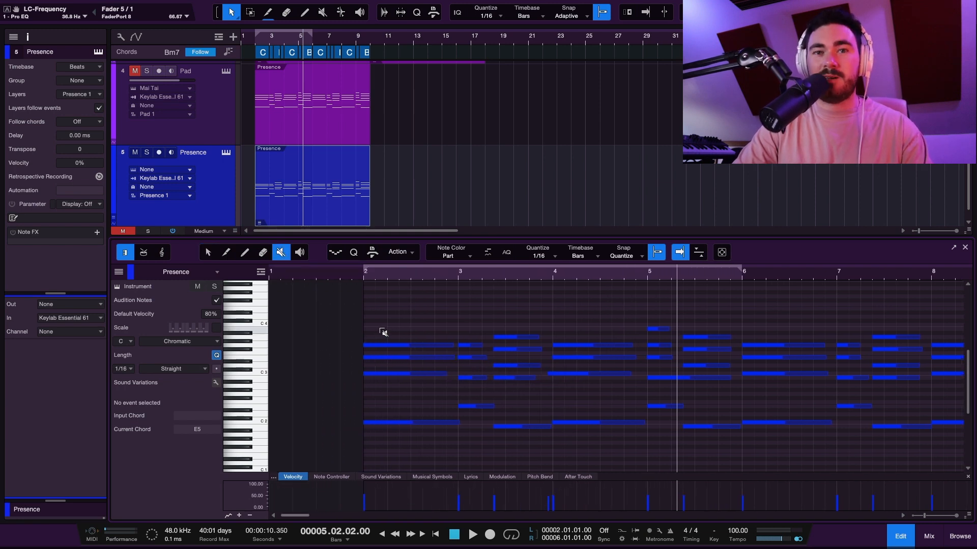
pyautogui.moveTo(405, 299); pyautogui.dragTo(407, 377)
pyautogui.moveTo(398, 323); pyautogui.dragTo(724, 396)
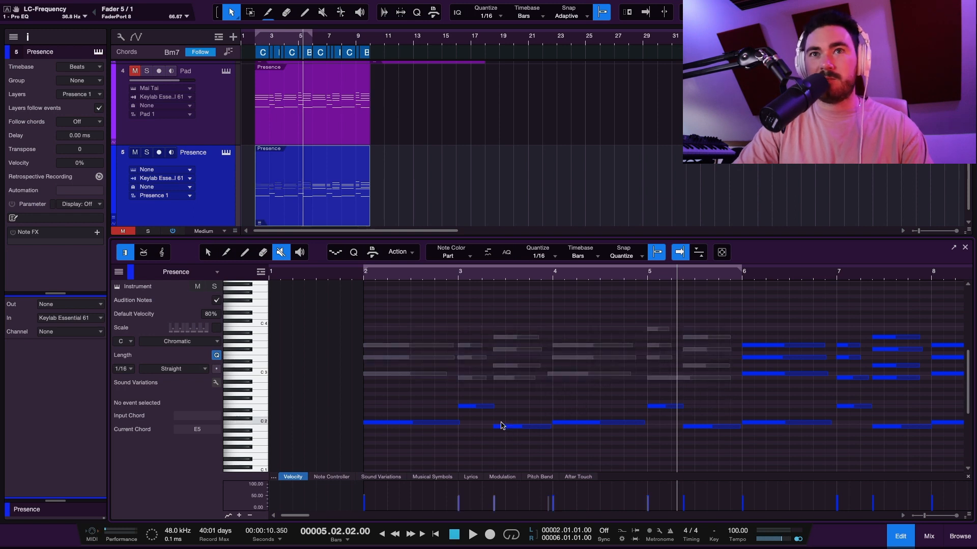
pyautogui.moveTo(404, 323); pyautogui.dragTo(405, 400)
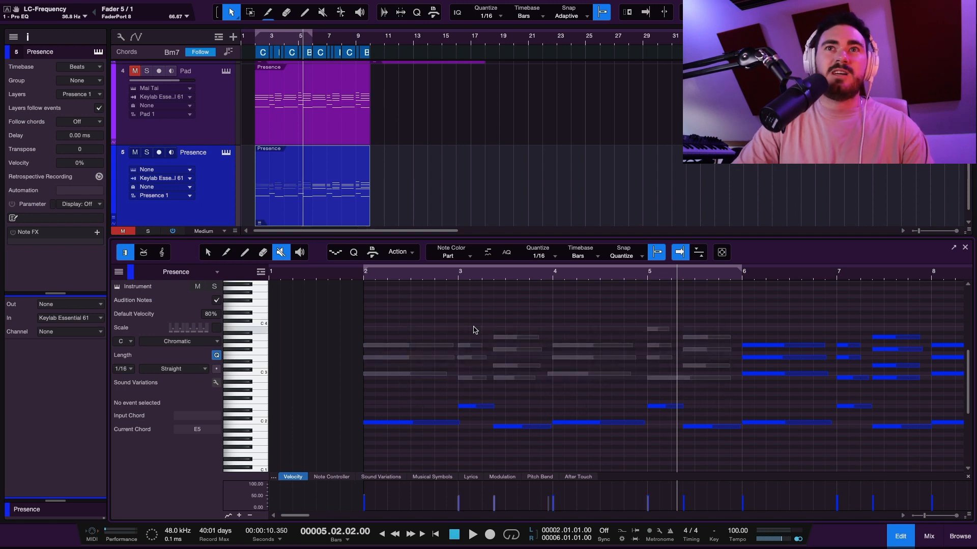
# Unmute the upper chord at bar 2 and select the upper chord notes in bar 3
pyautogui.press('1')
pyautogui.moveTo(394, 298); pyautogui.dragTo(413, 391)
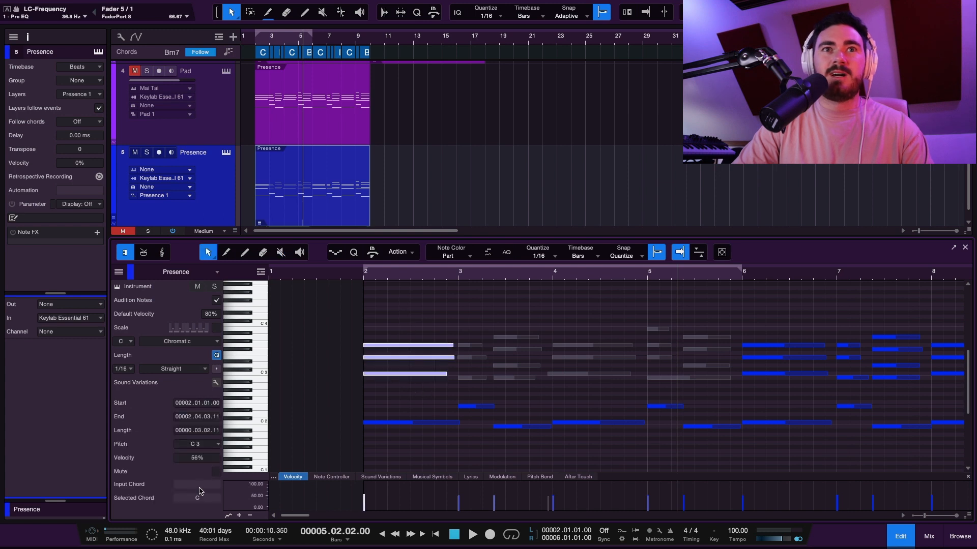
pyautogui.moveTo(463, 286); pyautogui.dragTo(468, 398)
pyautogui.moveTo(519, 310); pyautogui.dragTo(522, 380)
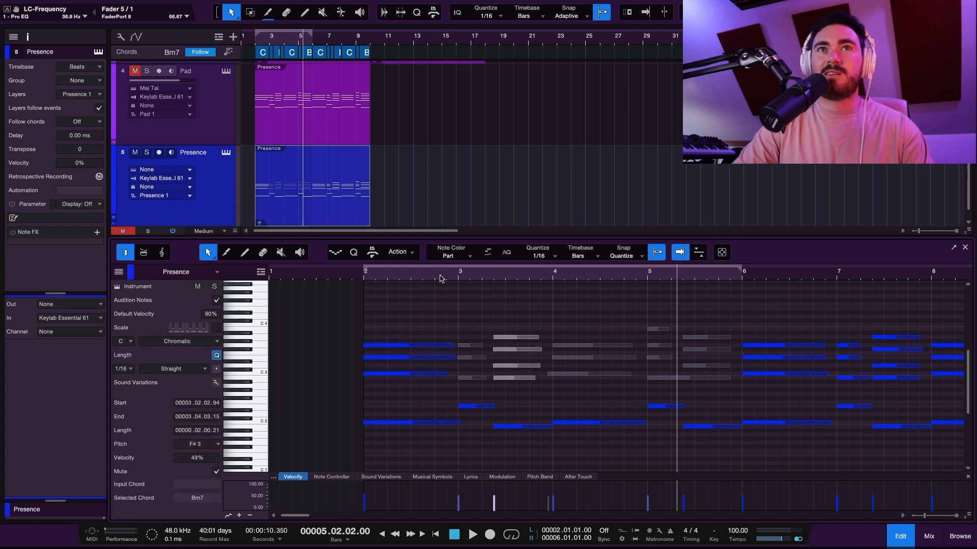
# Close the note editor and delete the copied Presence track below Pad
pyautogui.click(364, 423)
pyautogui.press('F2')
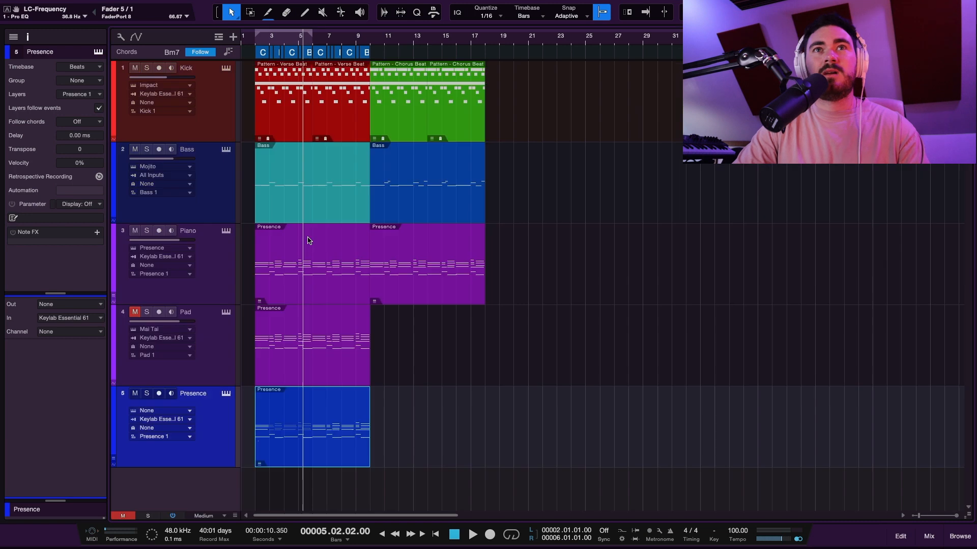
pyautogui.press('Delete')
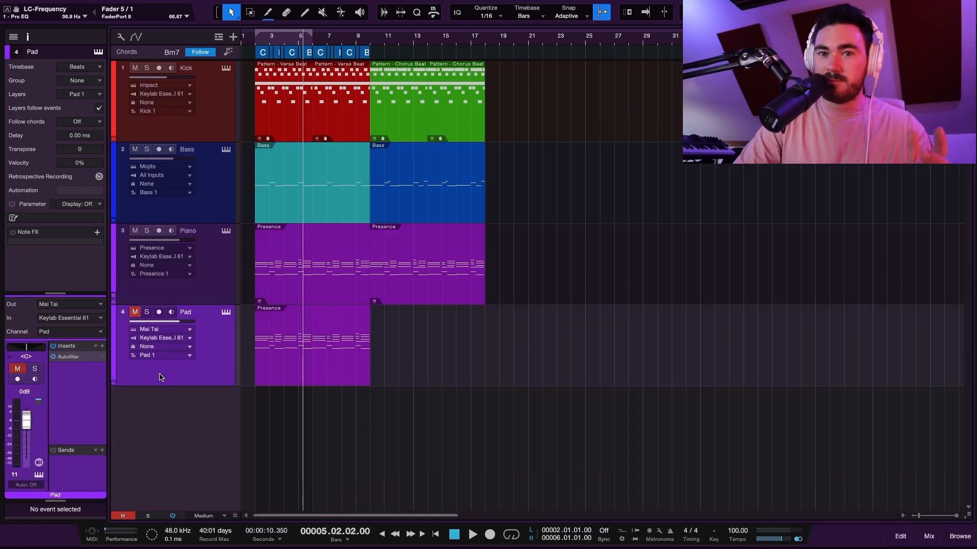
# Open the verse bass part, transpose all its notes down one octave to start on C2, and audition the Bass soloed
pyautogui.click(295, 208)
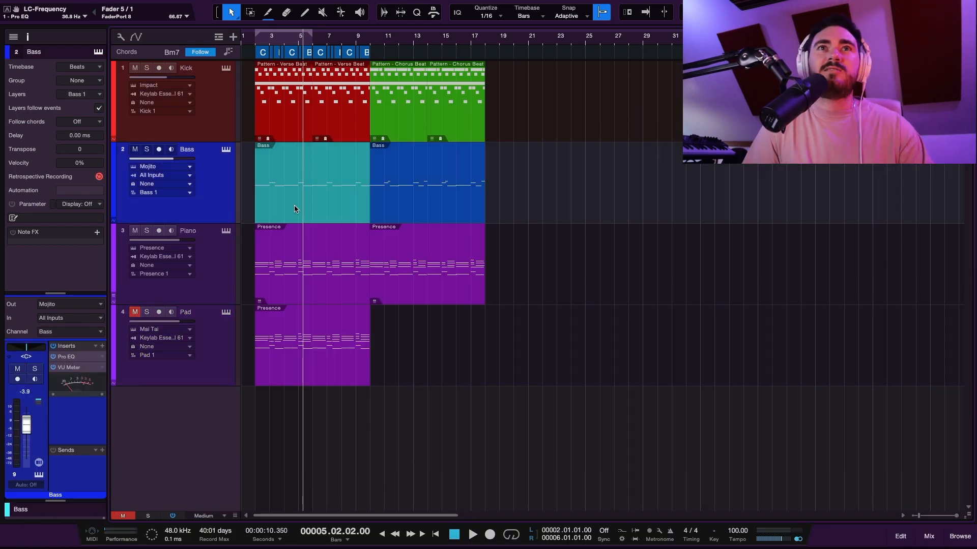
pyautogui.doubleClick(295, 209)
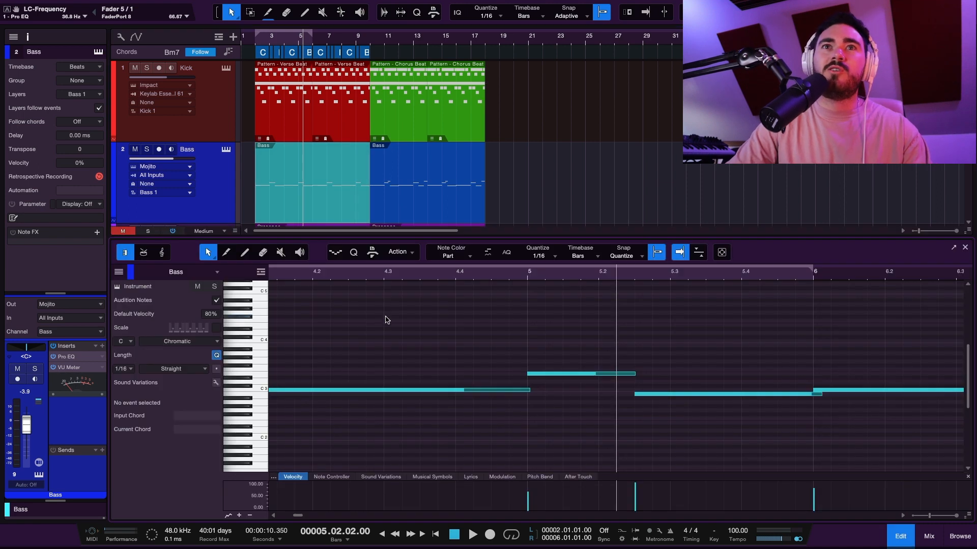
pyautogui.hotkey('ctrl', 'a')
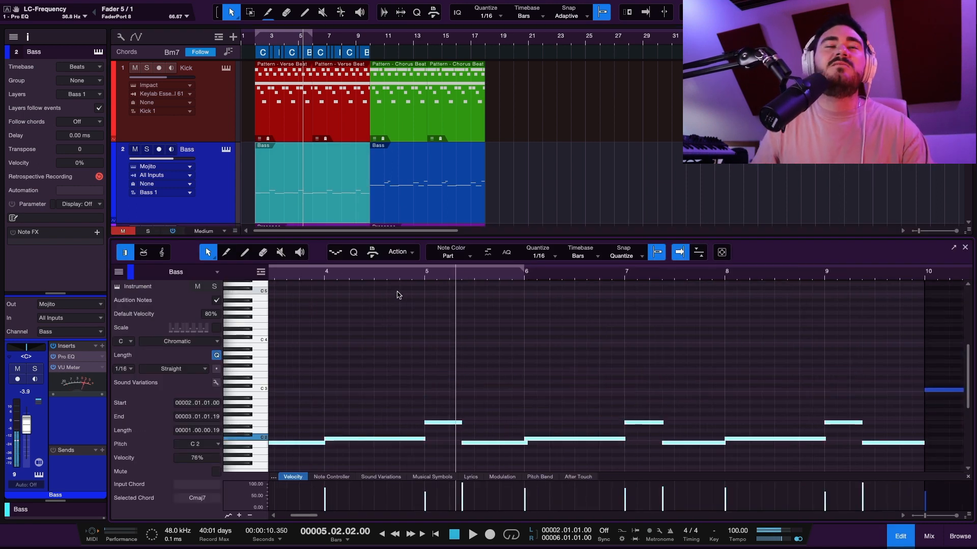
pyautogui.hotkey('shift', 'Down')
pyautogui.press('s')
pyautogui.press('space')
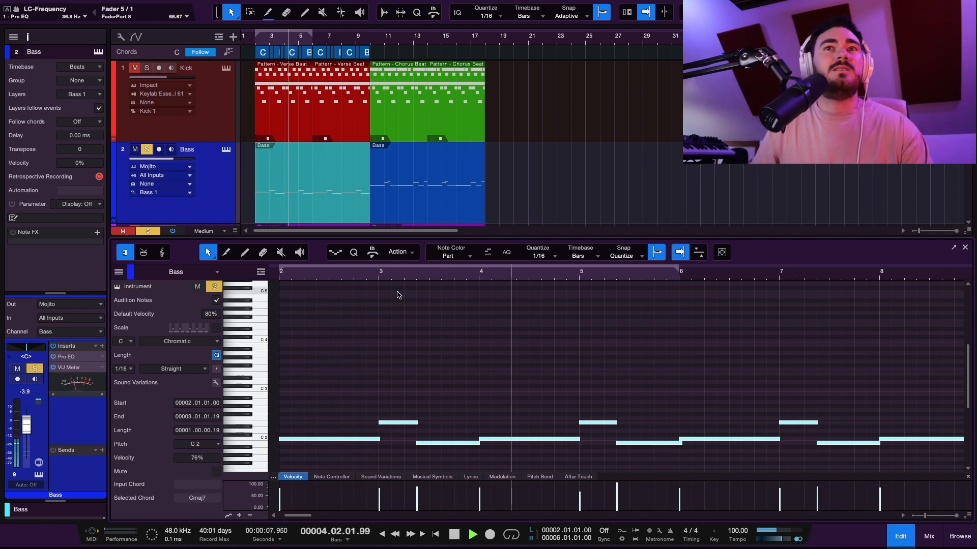
# Transpose the selected bass notes down another octave to start on C1 and audition them from bar 2
pyautogui.hotkey('shift', 'Down')
pyautogui.press('space')
pyautogui.press('space')
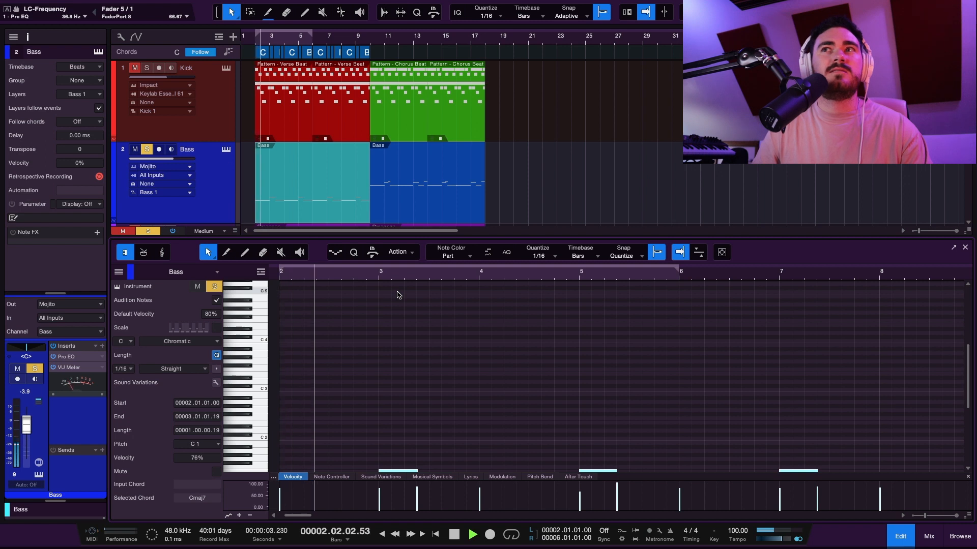
pyautogui.press('space')
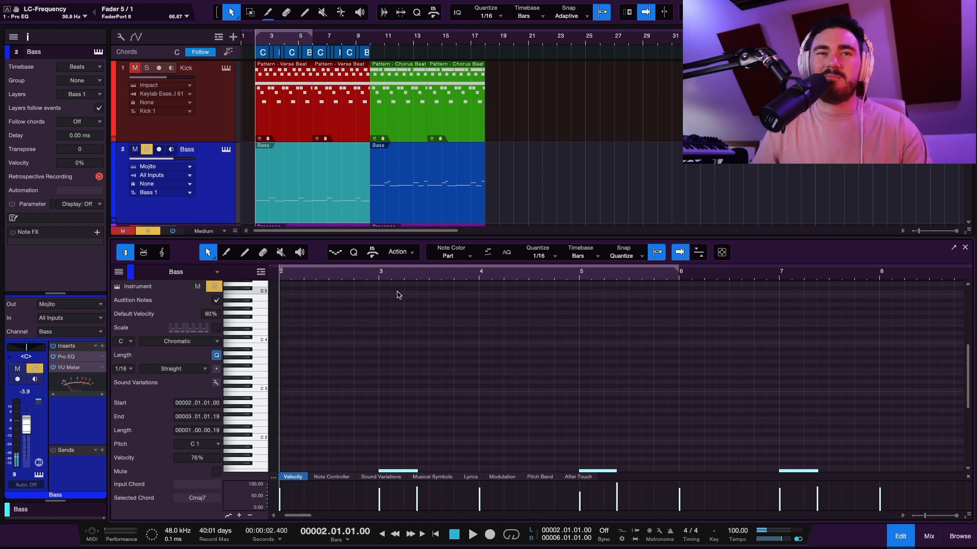
# Raise the bass notes one octave at a time to C2 and C3, auditioning each register from bar 2
pyautogui.hotkey('shift', 'Up')
pyautogui.press('space')
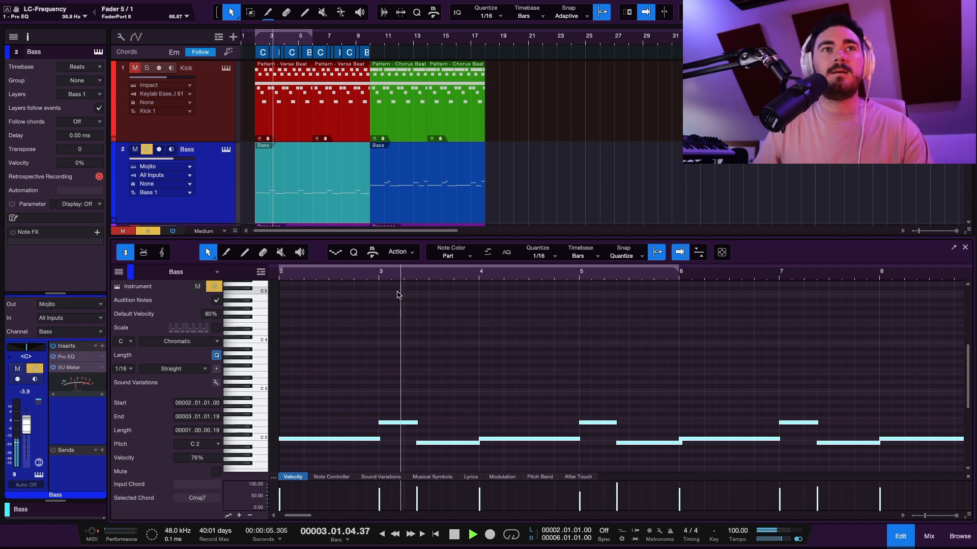
pyautogui.hotkey('shift', 'Up')
pyautogui.press('space')
pyautogui.press('space')
pyautogui.press('space')
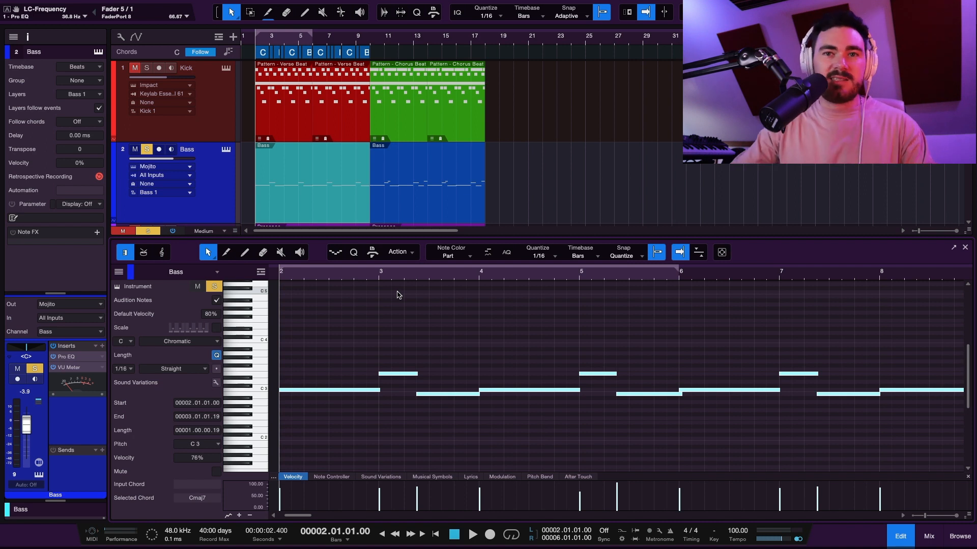
# Close the note editor, solo the Kick together with the Bass and view their channels in the mixer
pyautogui.press('F2')
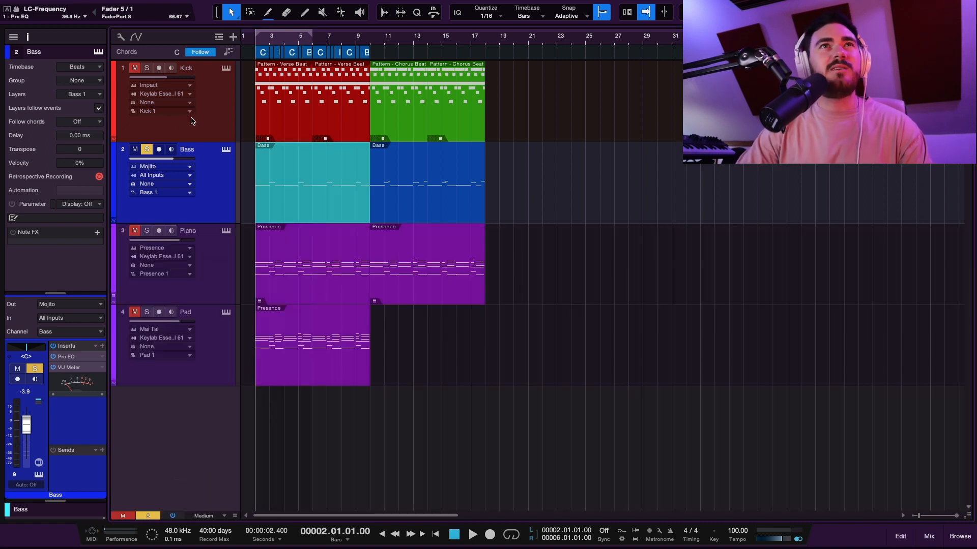
pyautogui.click(199, 137)
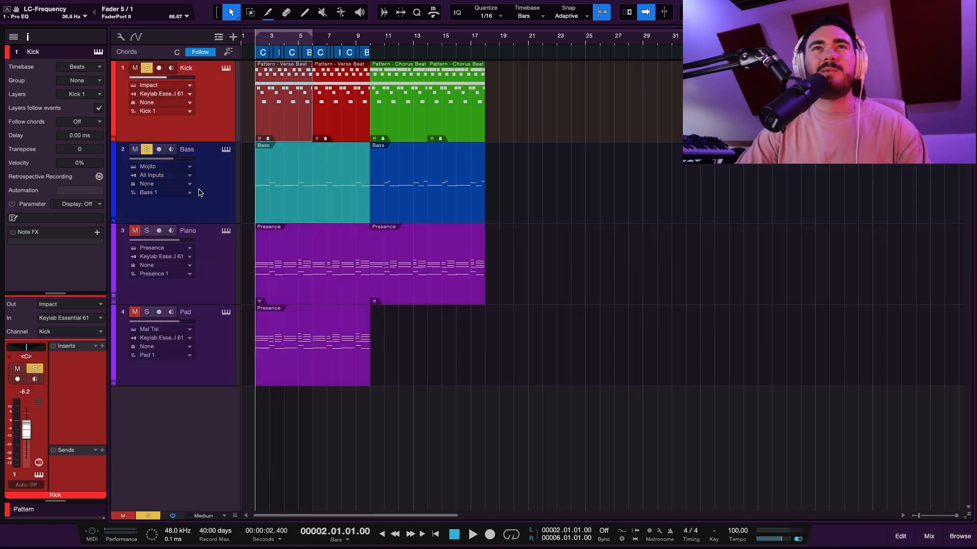
pyautogui.click(929, 536)
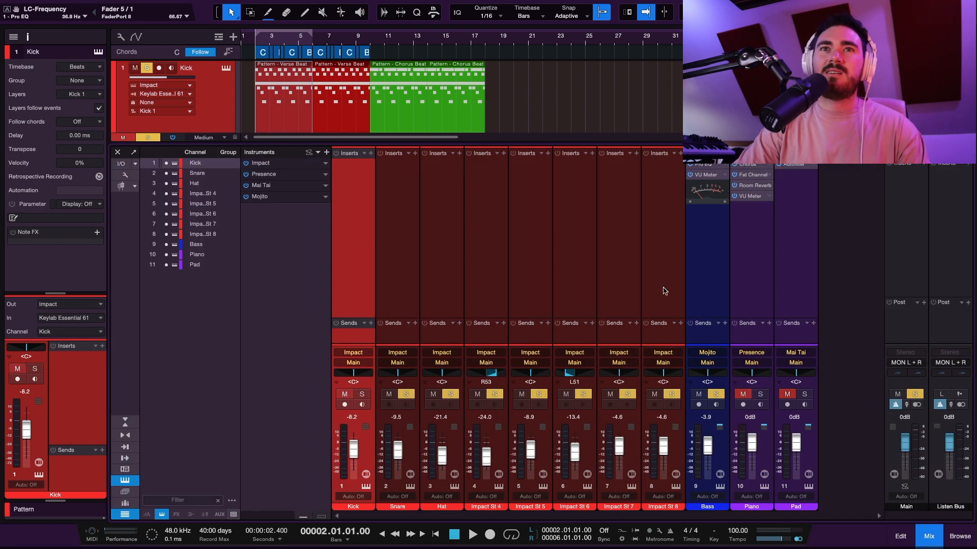
pyautogui.click(702, 288)
pyautogui.press('F2')
# Audition the verse bass at C2 with the piano, raise it to C3 during playback, stop, clear the solos and close the editor
pyautogui.click(313, 129)
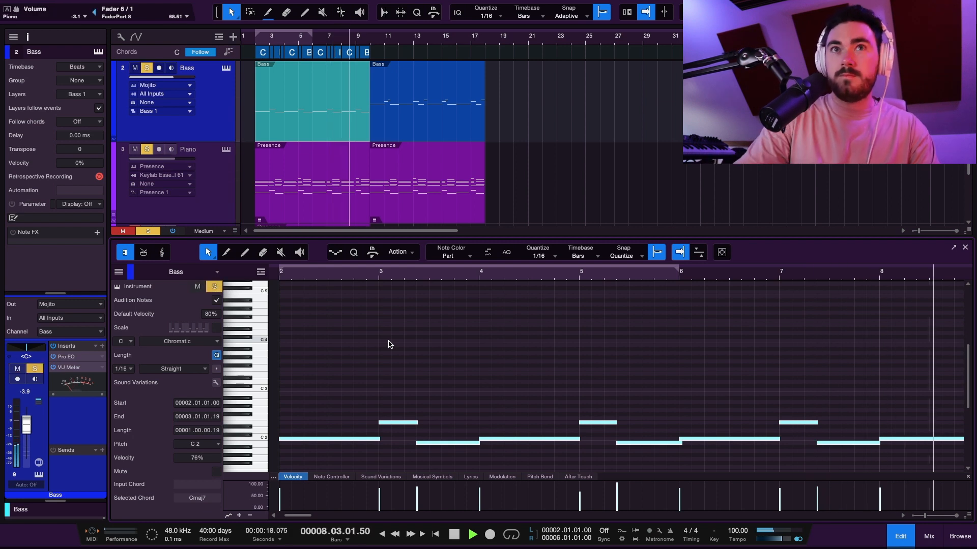
pyautogui.hotkey('shift', 'Up')
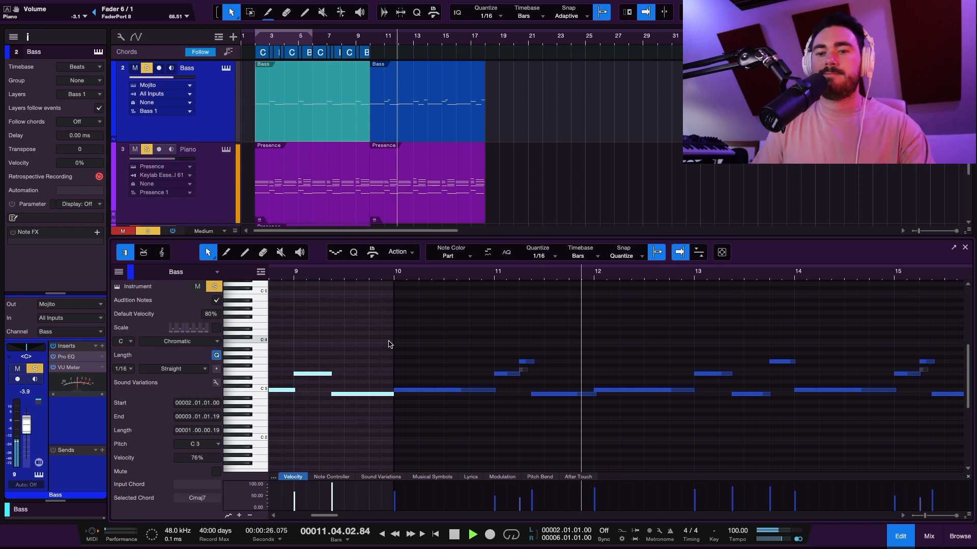
pyautogui.press('space')
pyautogui.press('s')
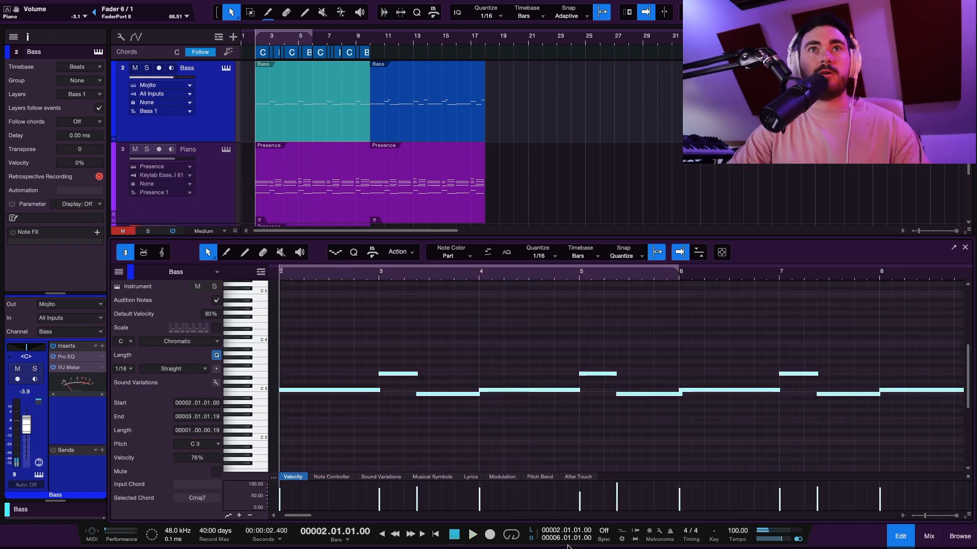
pyautogui.press('F2')
pyautogui.press('w')
pyautogui.press('capslock')
pyautogui.press('capslock')
pyautogui.press('e')
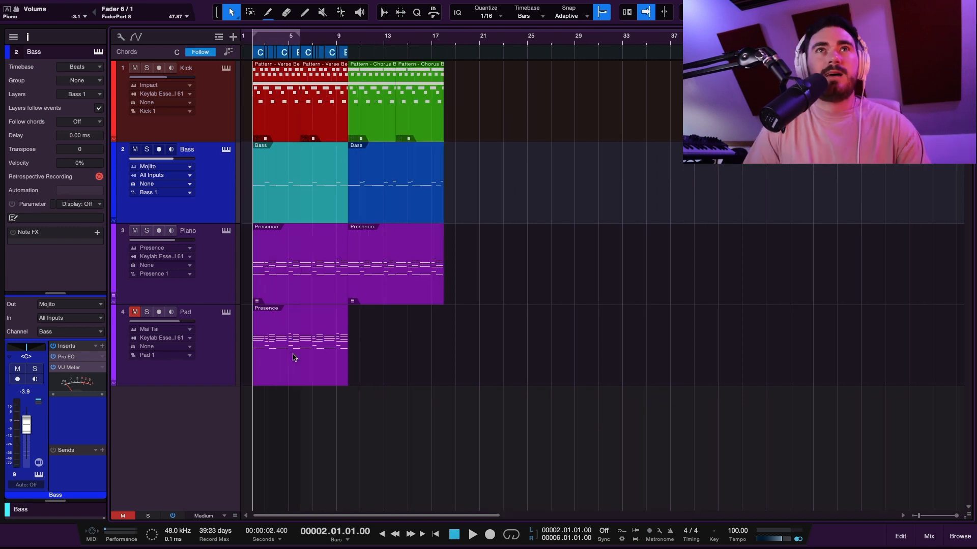